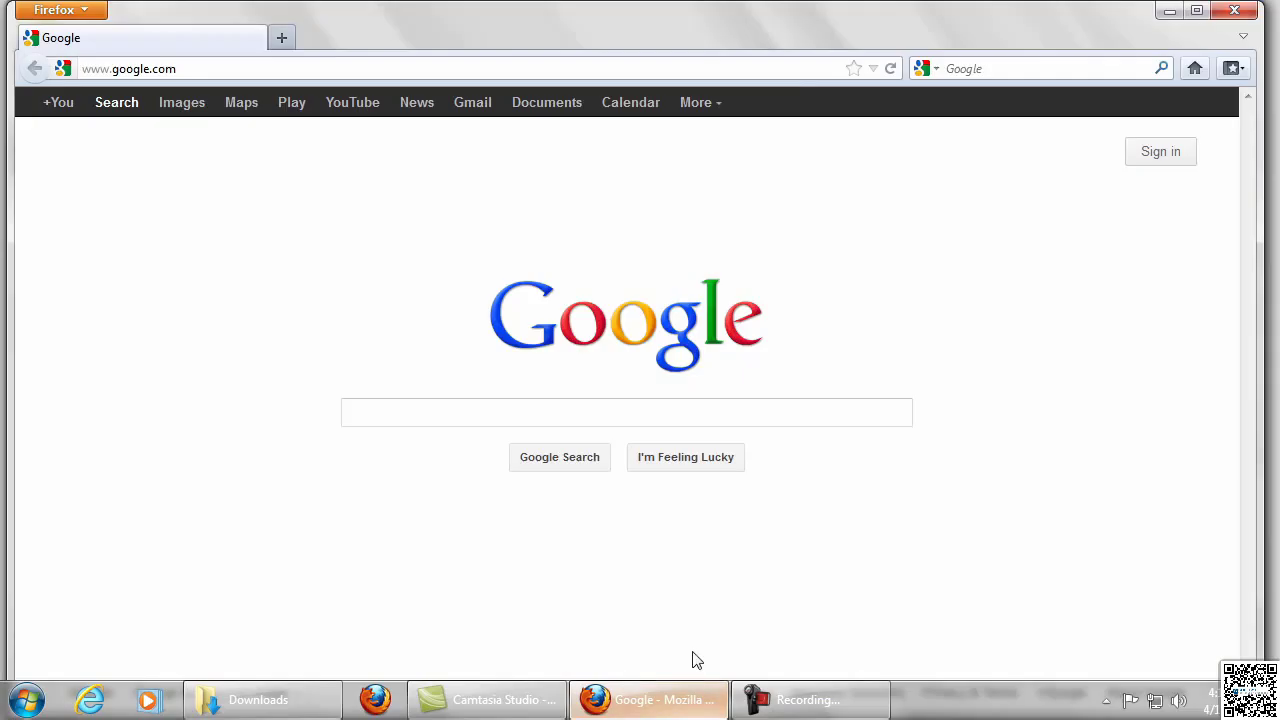
Step: Search Google for wampserver and open the Download Wampserver 64bits page from the results
{"action": "left_click", "coordinate": [1006, 69]}
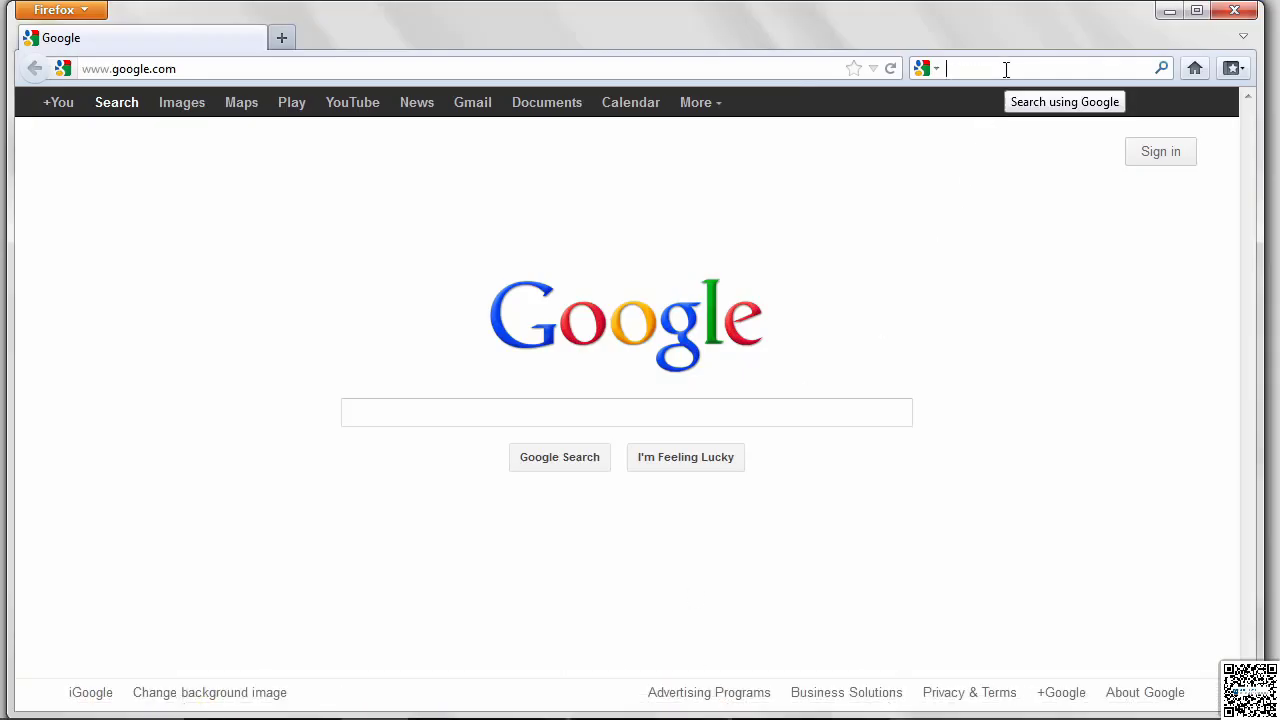
{"action": "type", "text": "w"}
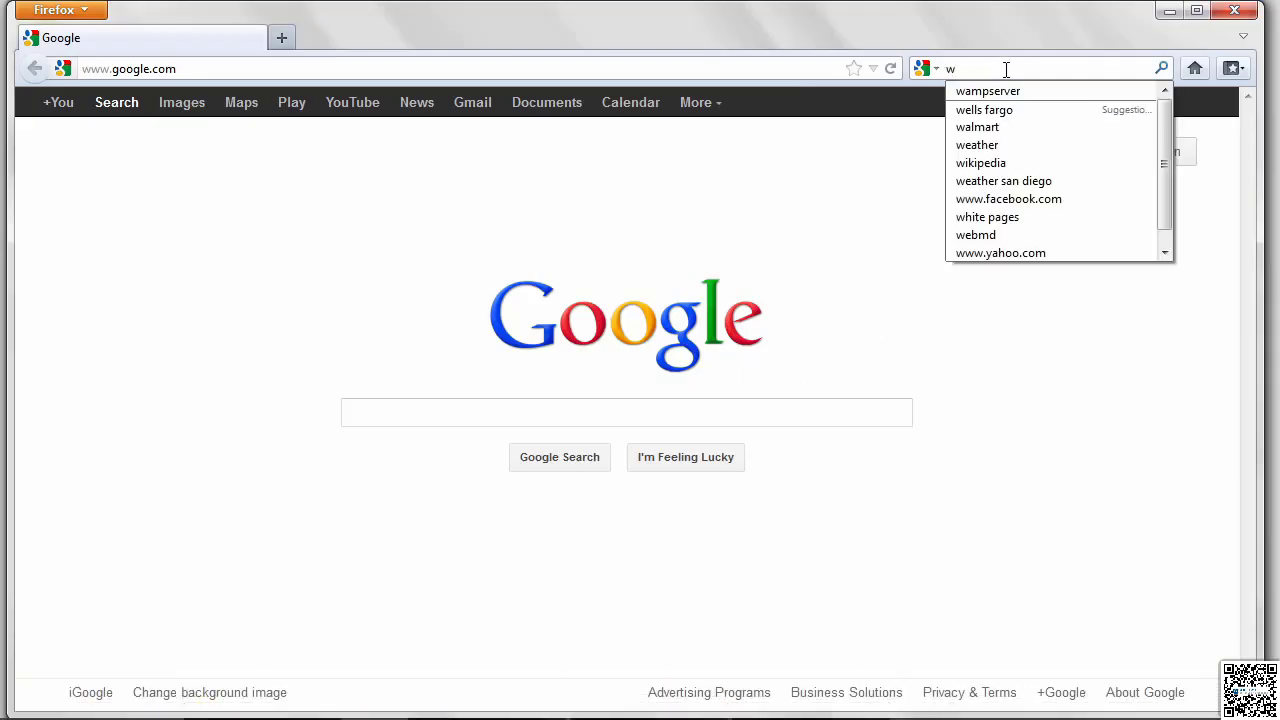
{"action": "left_click", "coordinate": [1003, 91]}
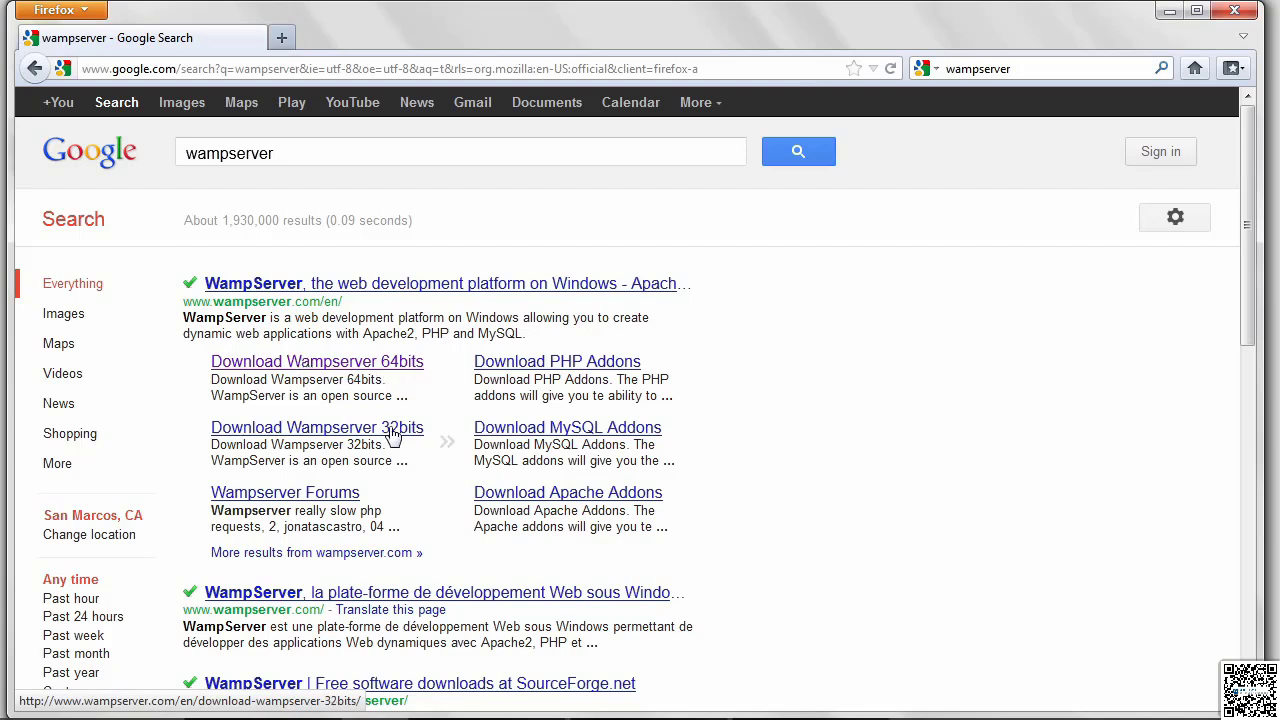
{"action": "left_click", "coordinate": [402, 371]}
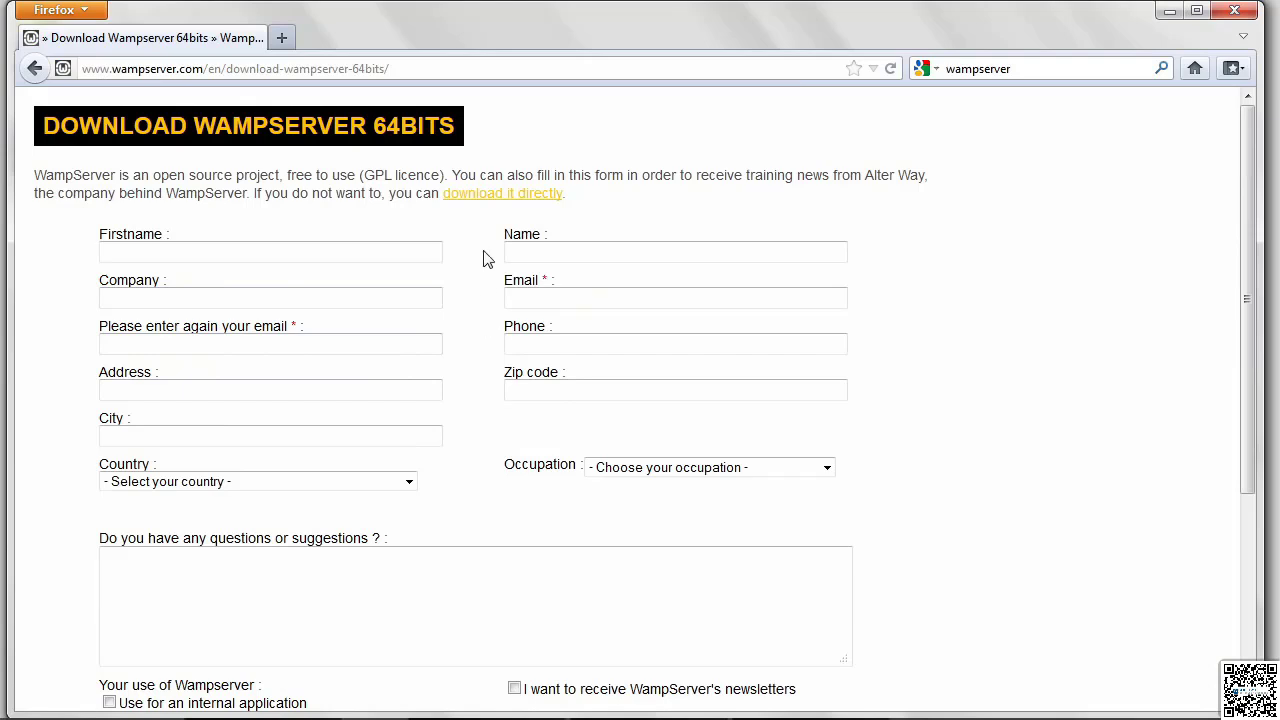
Step: Request the direct download of wampserver2.2d-x64.exe and cancel saving the file
{"action": "left_click", "coordinate": [545, 201]}
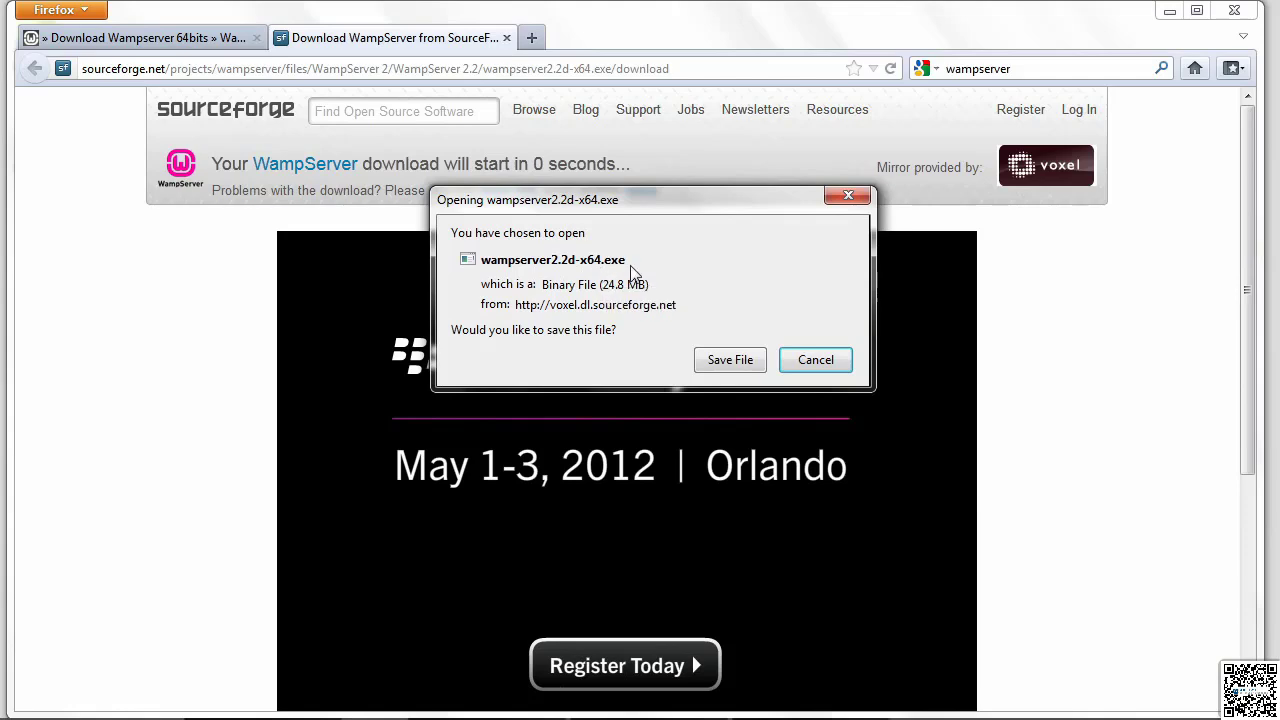
{"action": "left_click", "coordinate": [816, 362]}
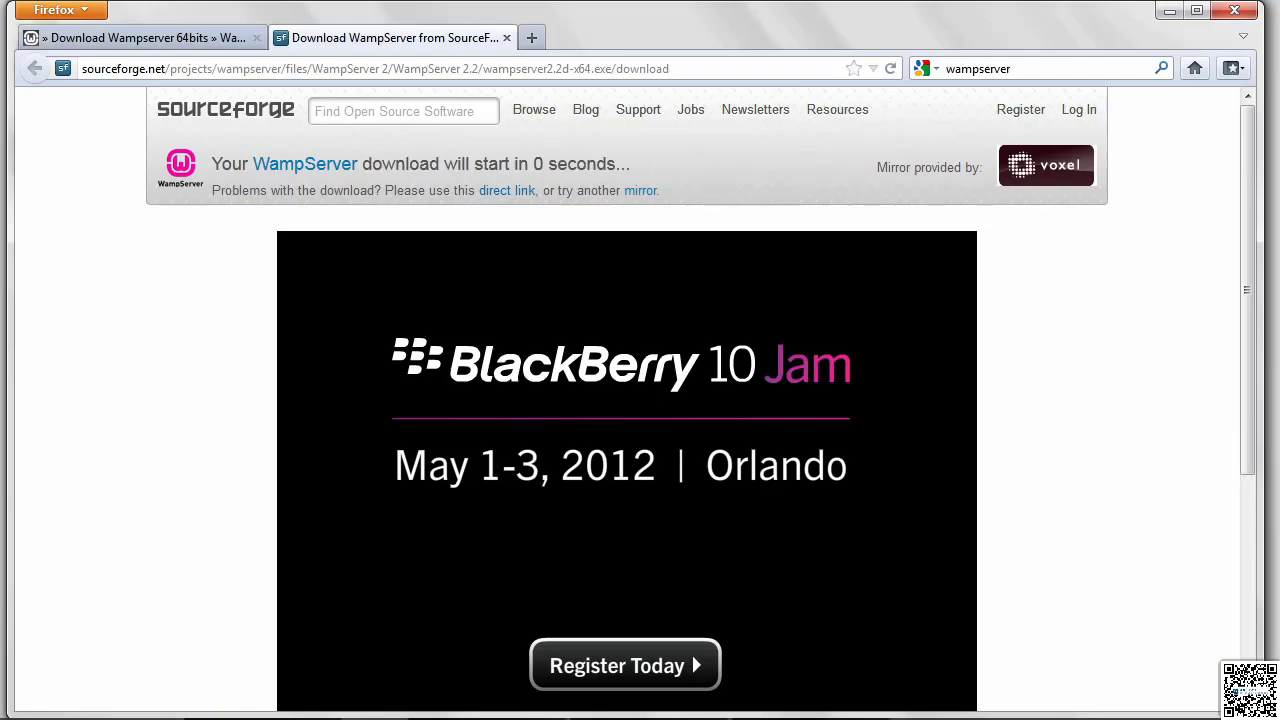
Step: Switch to Windows Explorer and run the wampserver2.2d-x64.exe installer from the Downloads folder, allowing the unverified publisher
{"action": "left_click", "coordinate": [267, 705]}
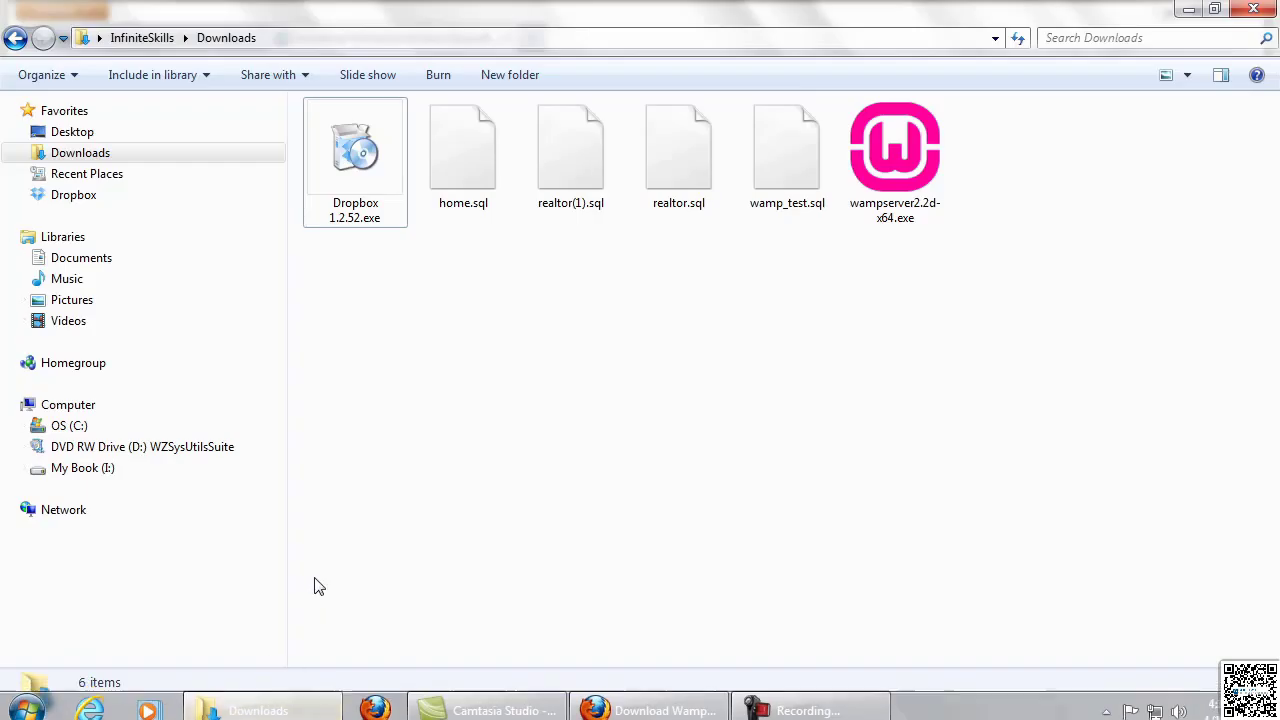
{"action": "left_click", "coordinate": [123, 160]}
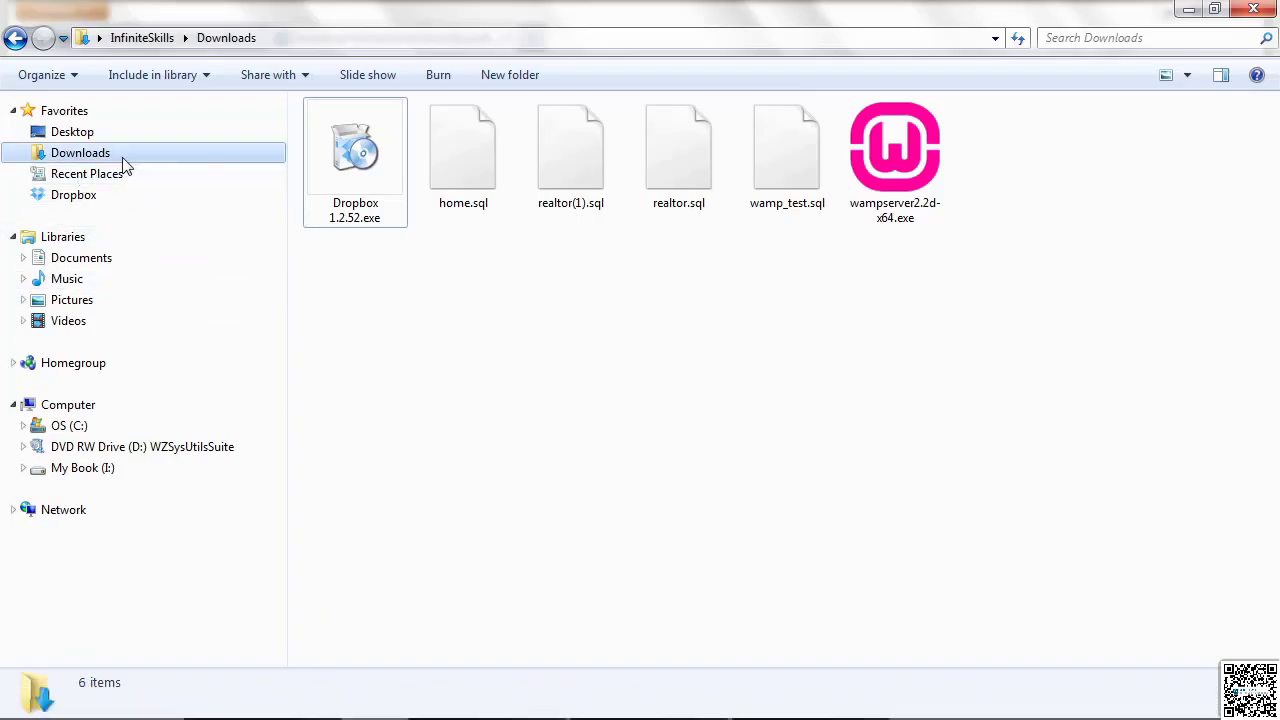
{"action": "double_click", "coordinate": [895, 145]}
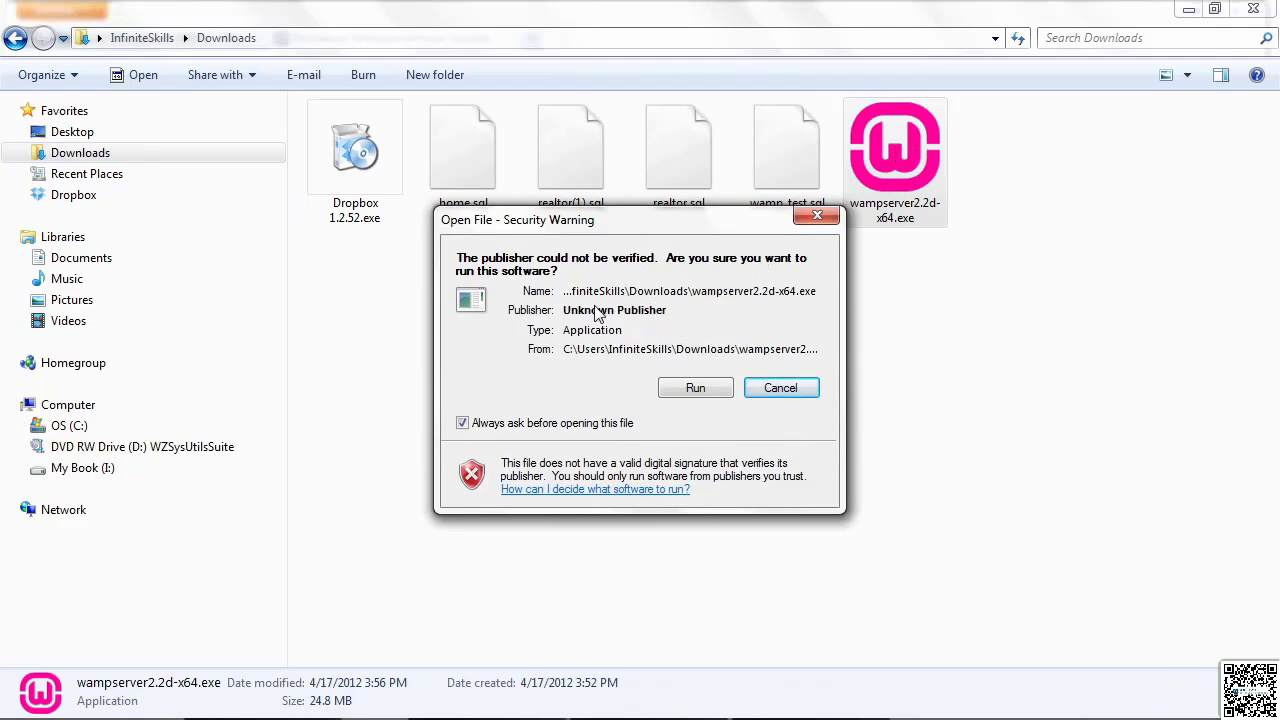
{"action": "left_click", "coordinate": [697, 391]}
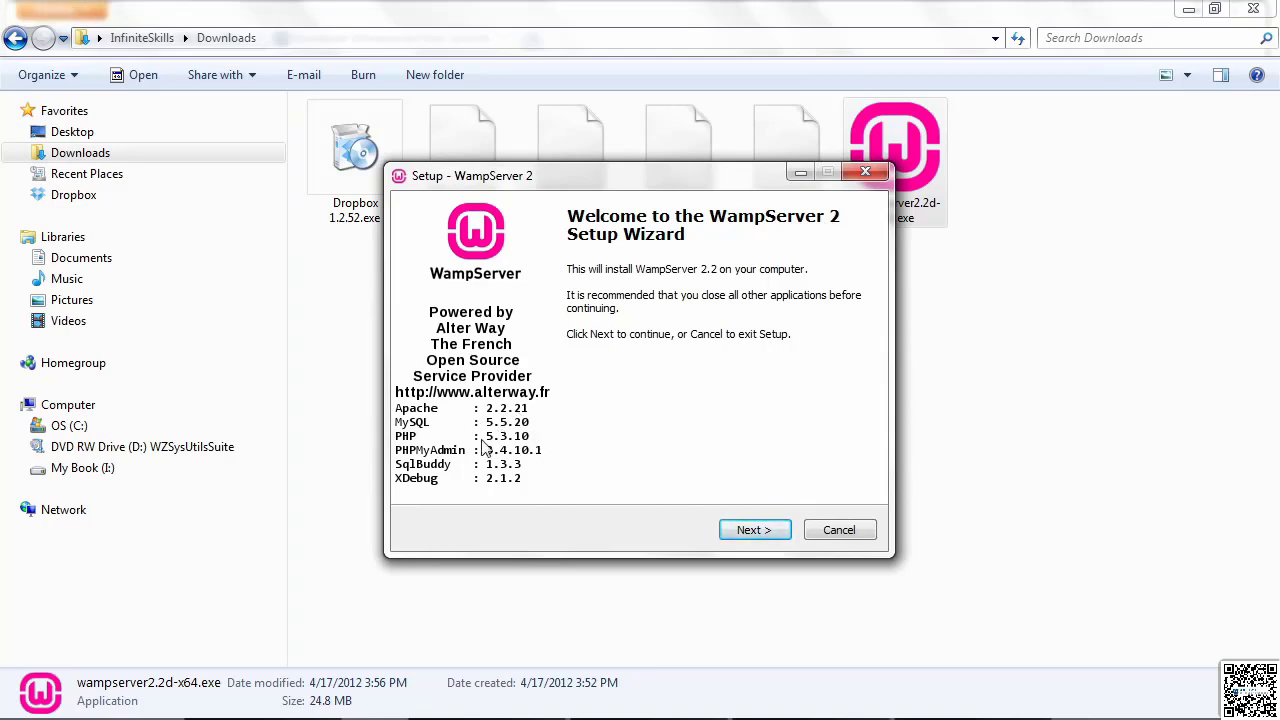
Step: Accept the licence agreement and install WampServer 2 into c:\wamp with Quick Launch and Desktop icons
{"action": "left_click", "coordinate": [755, 530]}
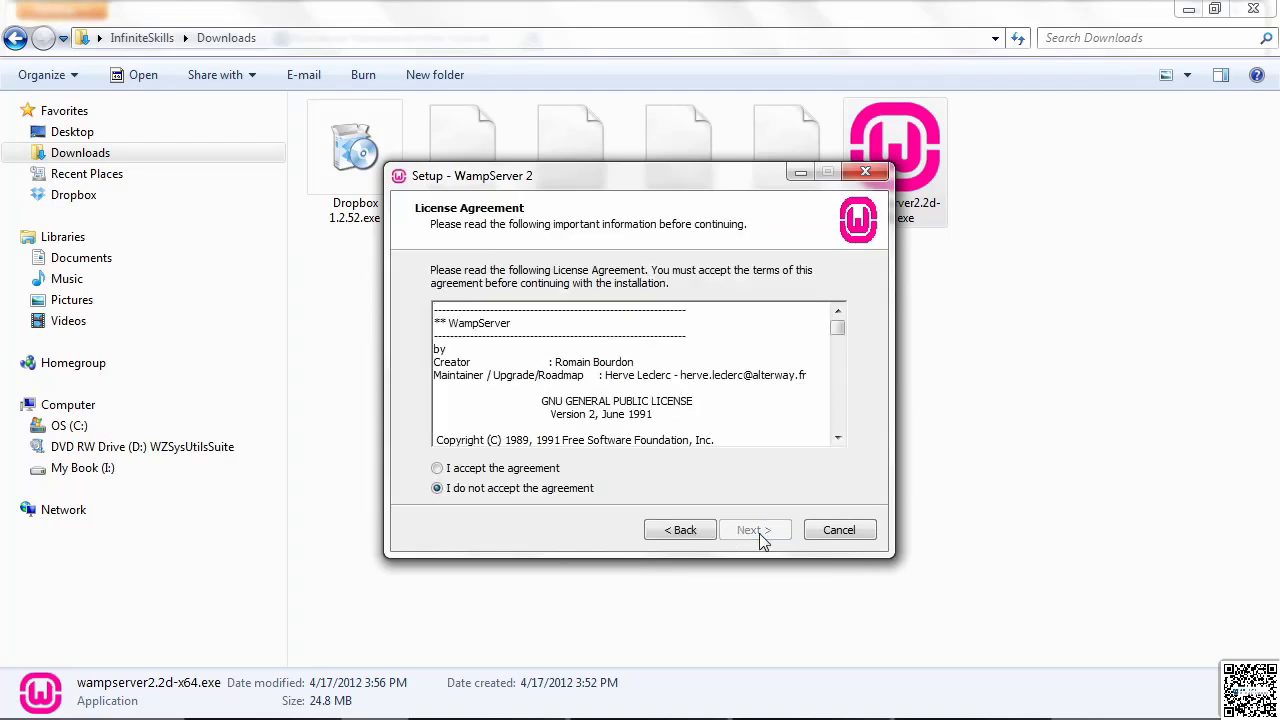
{"action": "left_click", "coordinate": [440, 470]}
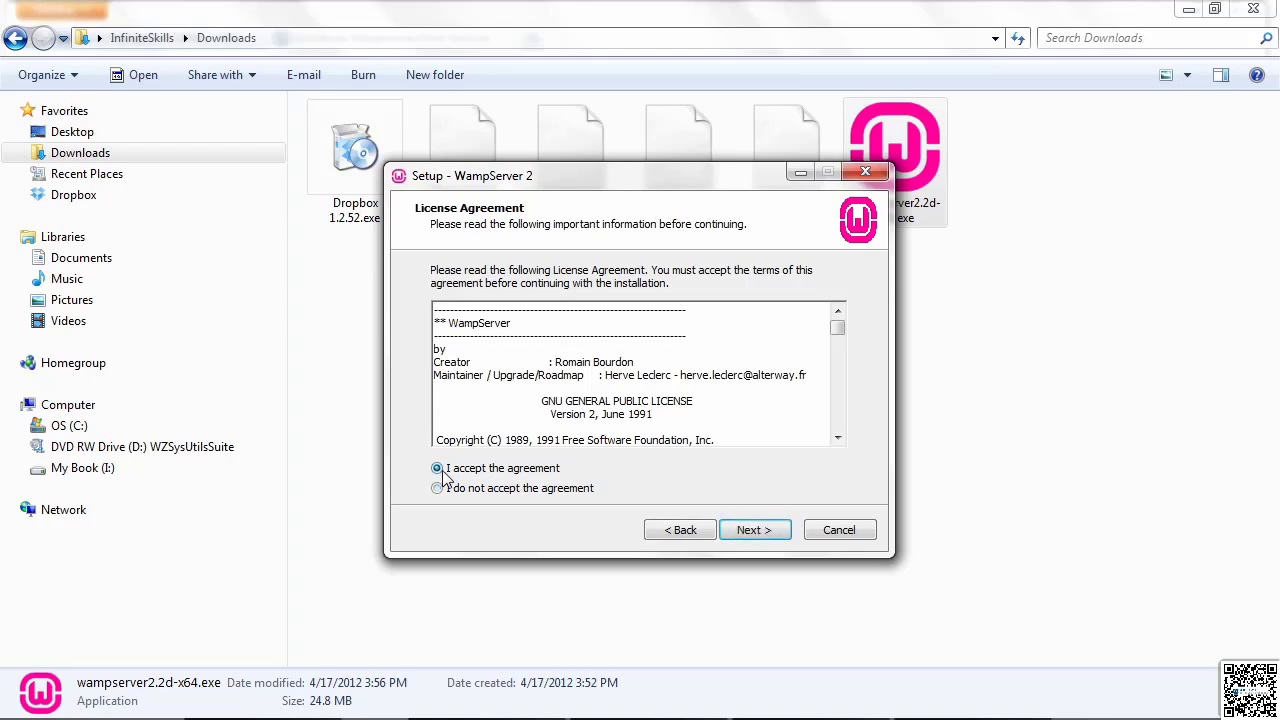
{"action": "left_click", "coordinate": [748, 530]}
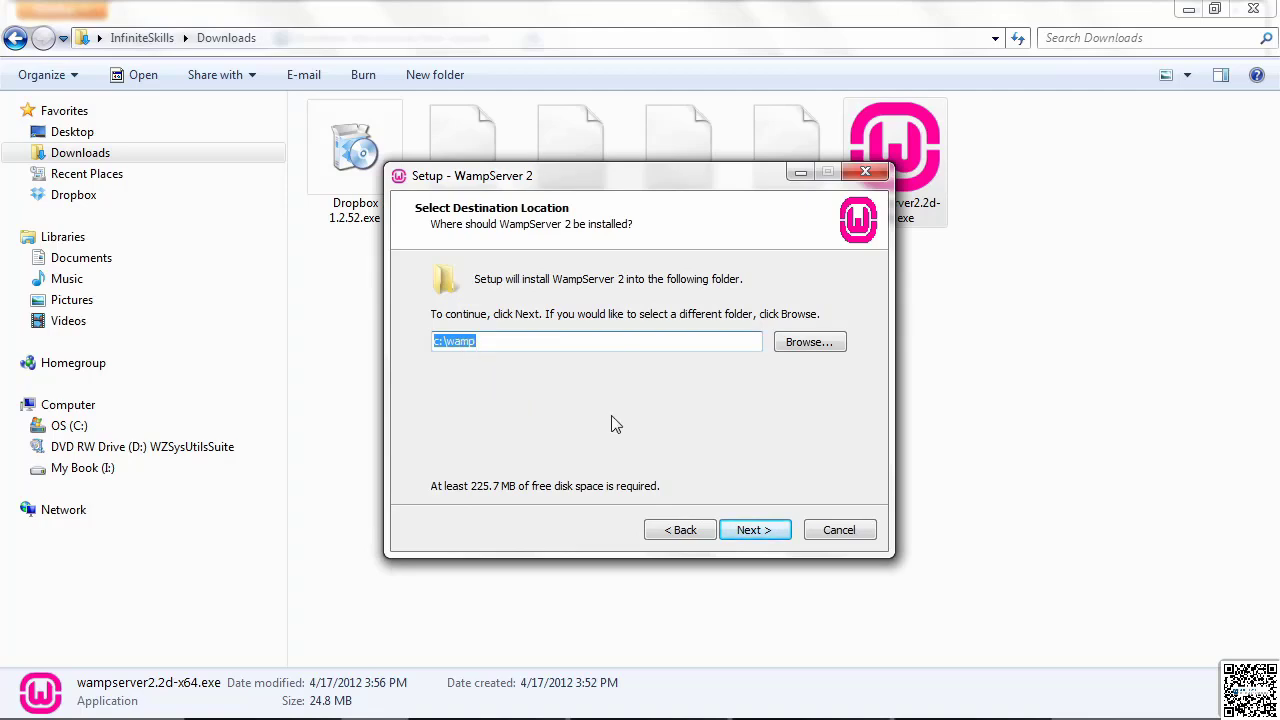
{"action": "left_click", "coordinate": [748, 532]}
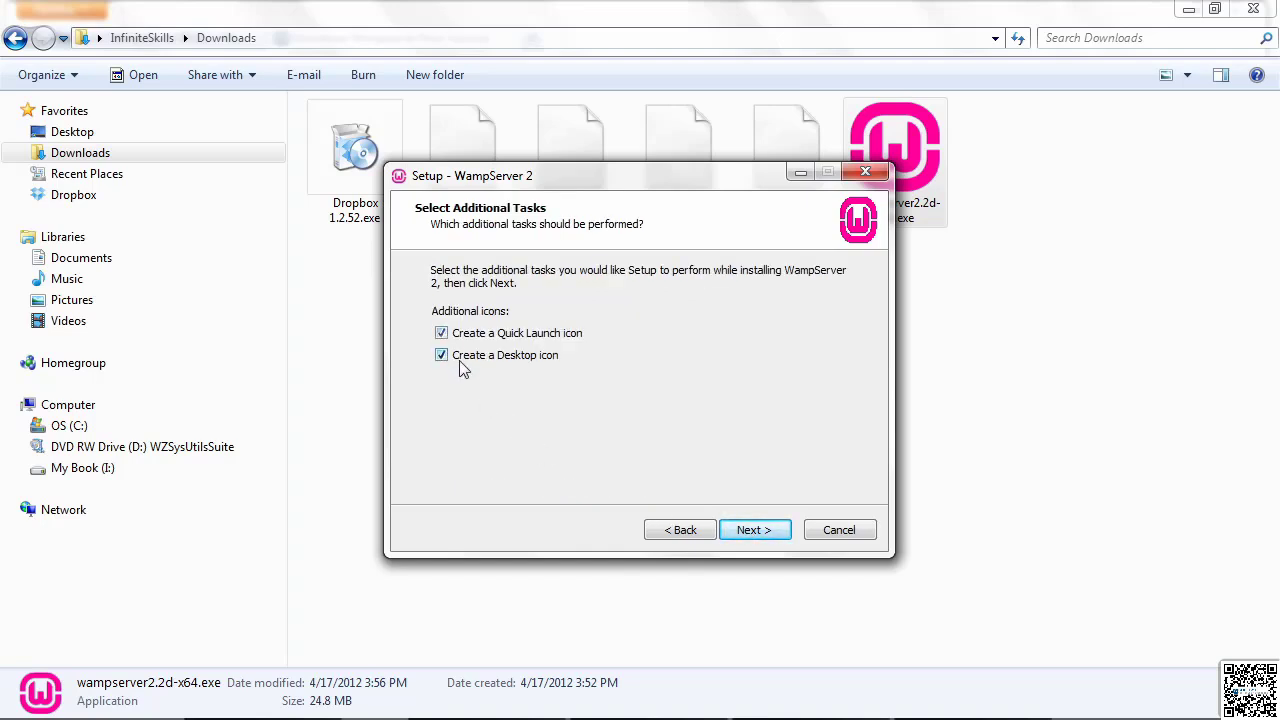
{"action": "left_click", "coordinate": [752, 530]}
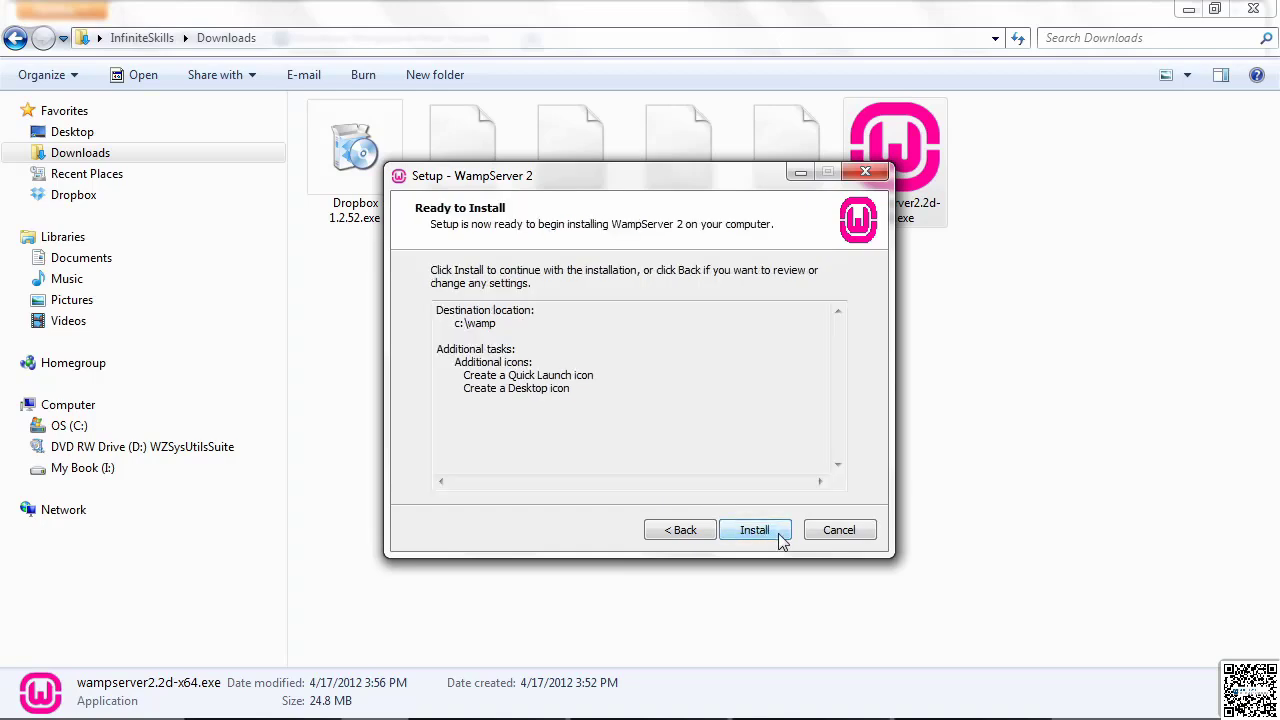
{"action": "left_click", "coordinate": [768, 531]}
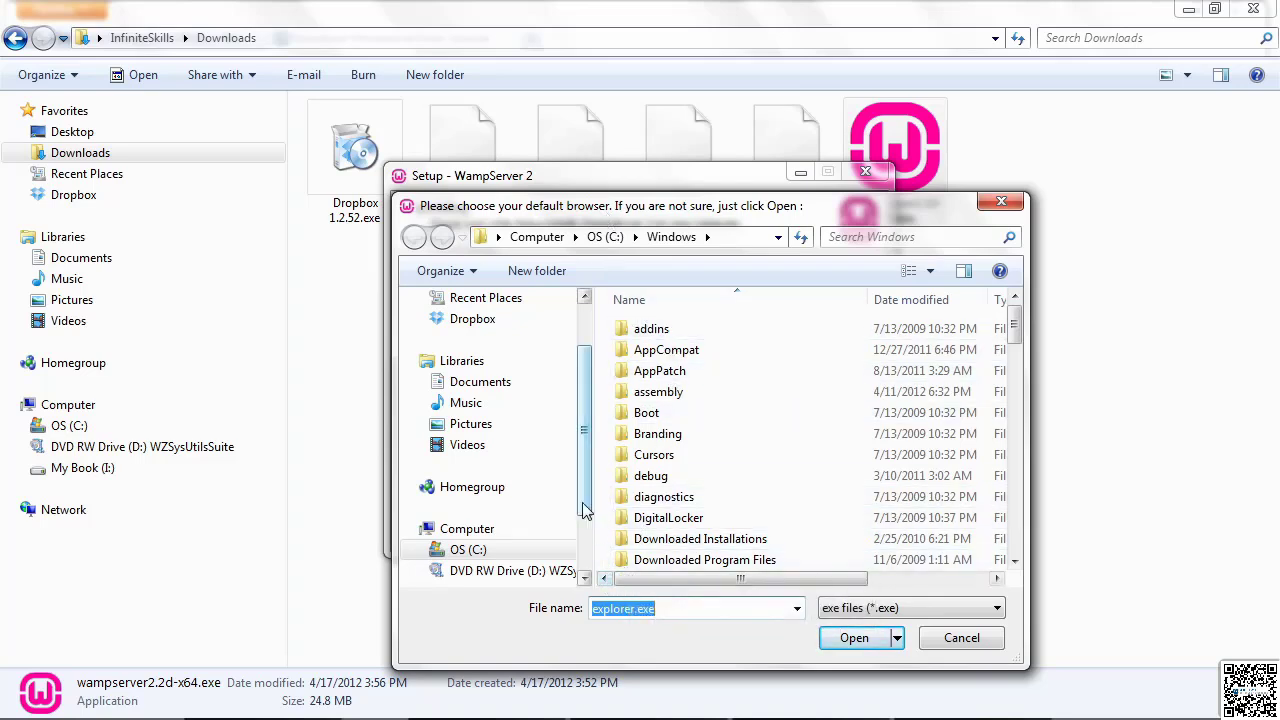
Step: Choose firefox.exe from C:\Program Files (x86)\Mozilla Firefox as WampServer's default browser
{"action": "scroll", "coordinate": [590, 503], "scroll_direction": "down", "scroll_amount": 2}
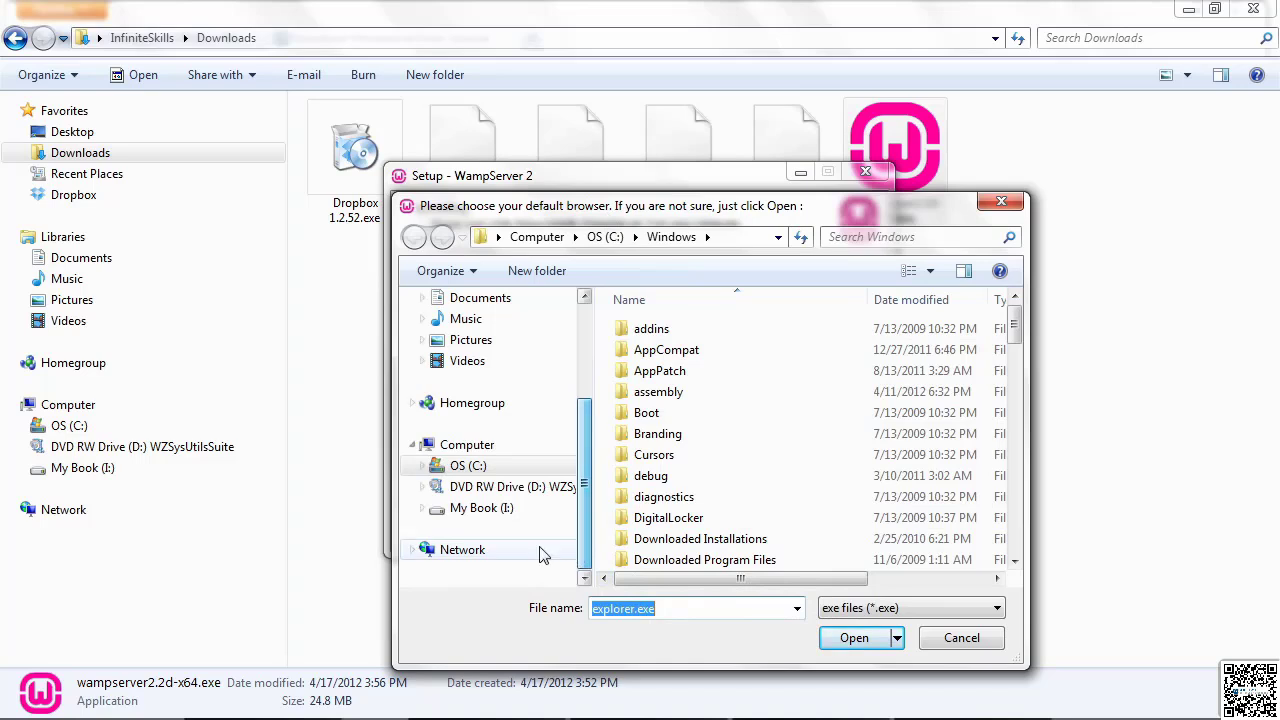
{"action": "left_click", "coordinate": [421, 468]}
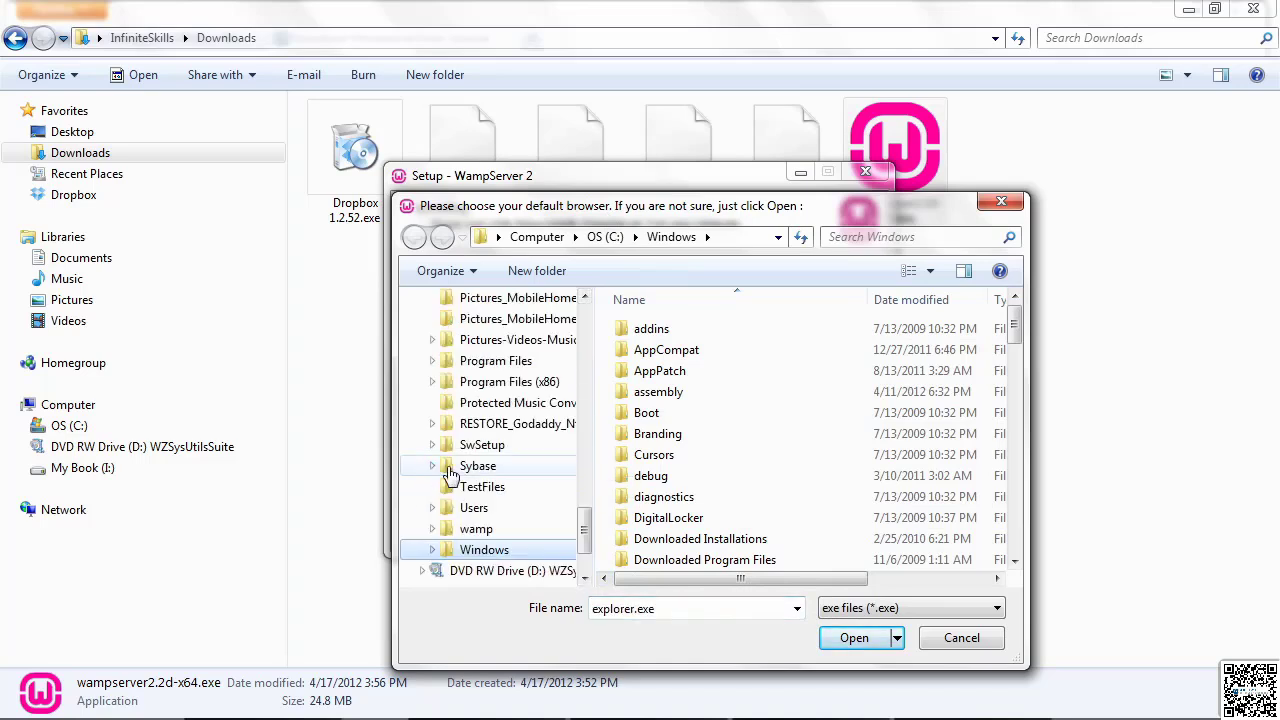
{"action": "scroll", "coordinate": [568, 515], "scroll_direction": "up", "scroll_amount": 1}
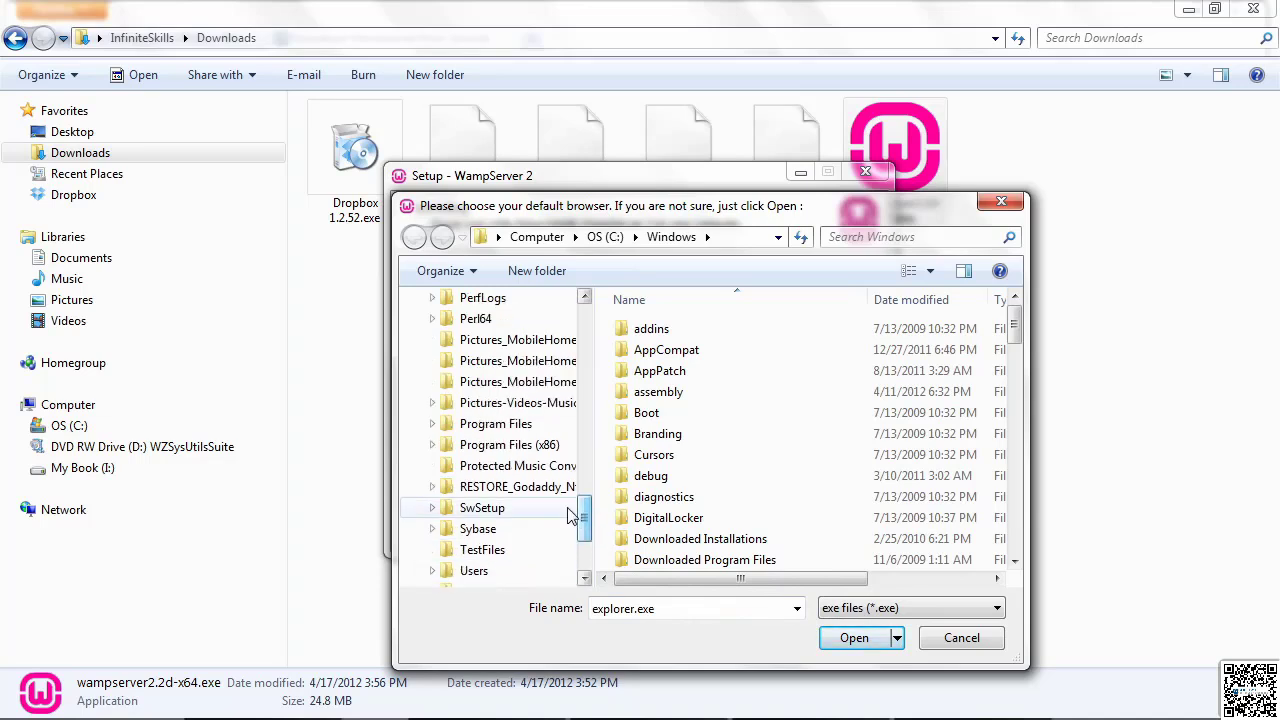
{"action": "left_click", "coordinate": [512, 445]}
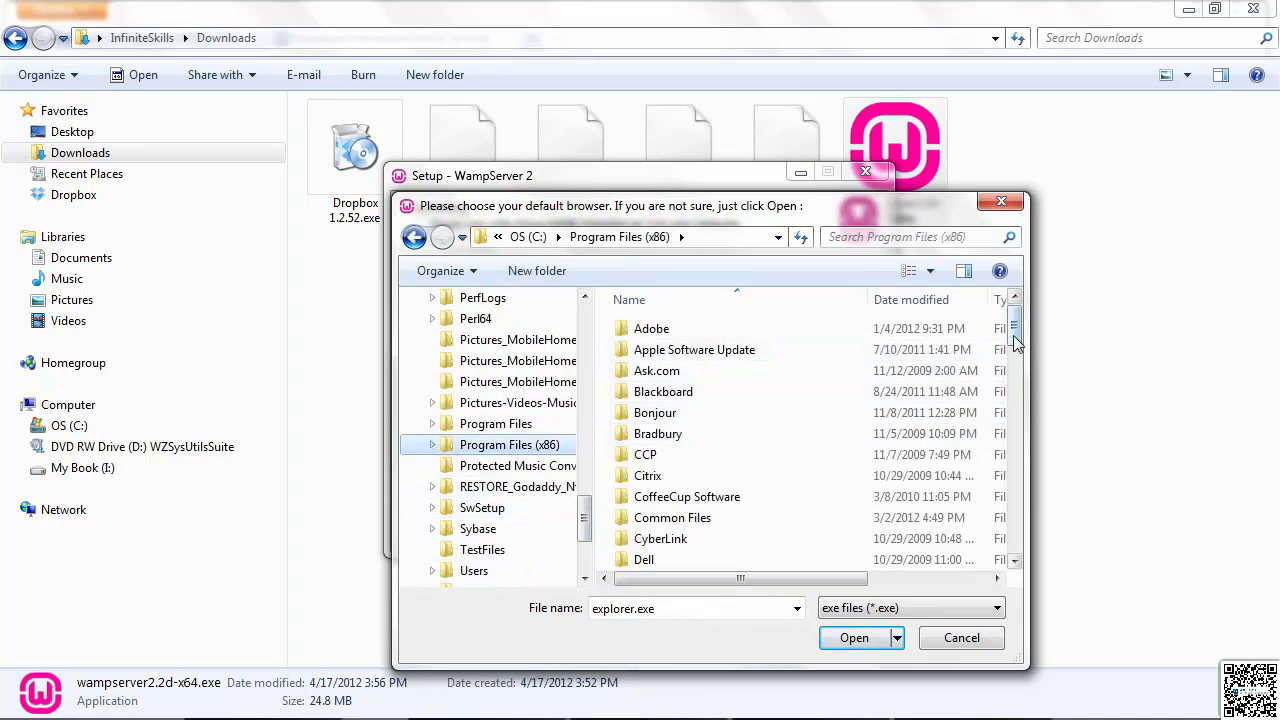
{"action": "left_click_drag", "start_coordinate": [1013, 327], "coordinate": [1019, 448]}
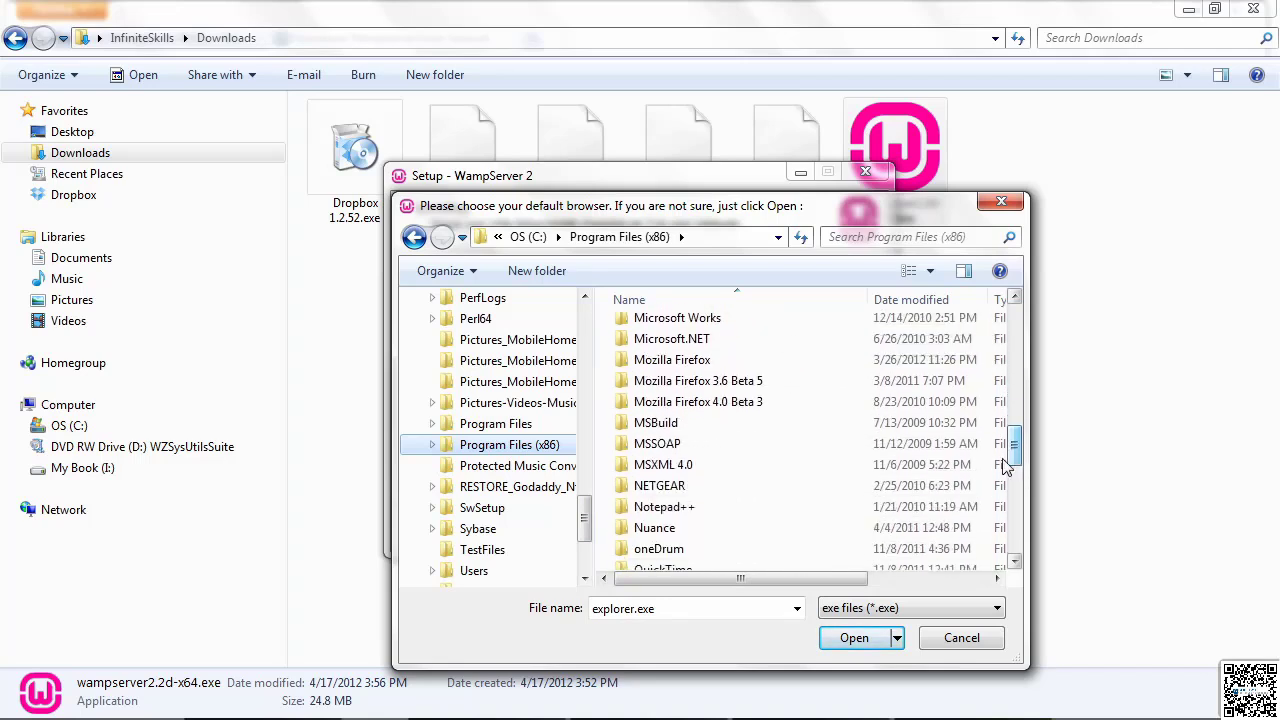
{"action": "double_click", "coordinate": [676, 362]}
{"action": "left_click", "coordinate": [672, 499]}
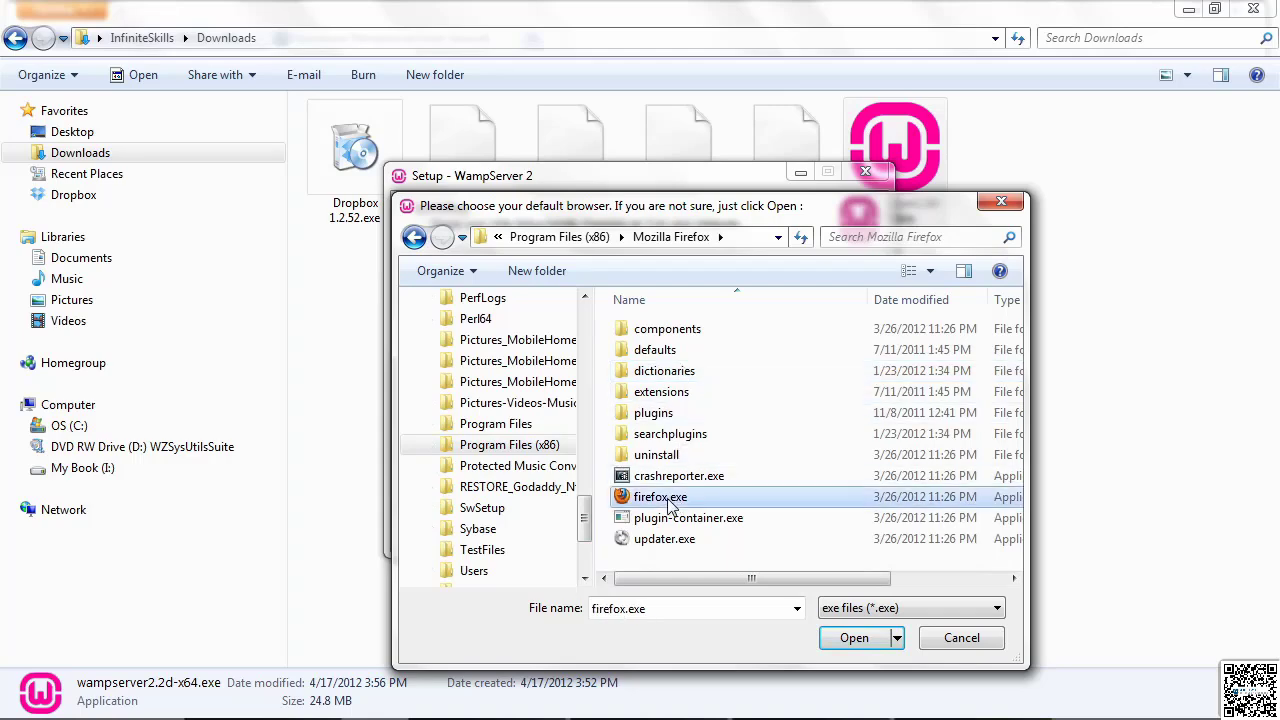
{"action": "left_click", "coordinate": [855, 645]}
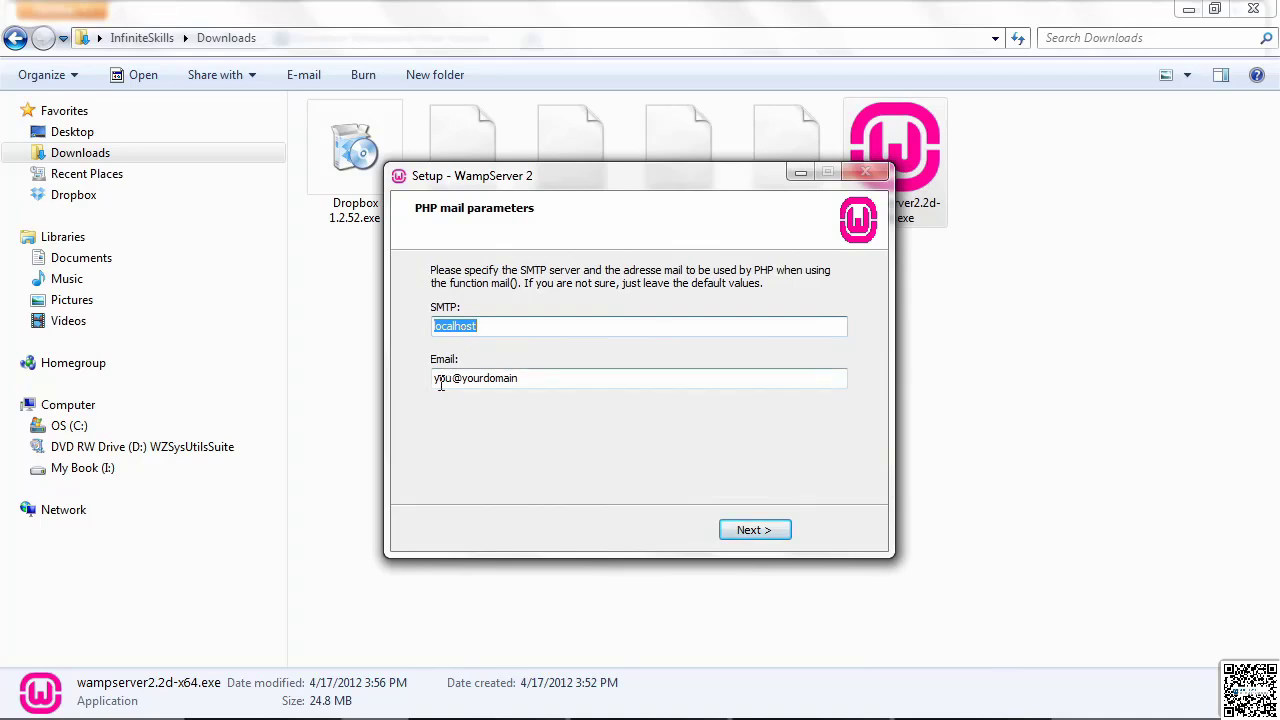
Step: Keep the default PHP mail parameters and finish the setup with WampServer 2 launching immediately
{"action": "left_click", "coordinate": [525, 380]}
{"action": "left_click", "coordinate": [745, 531]}
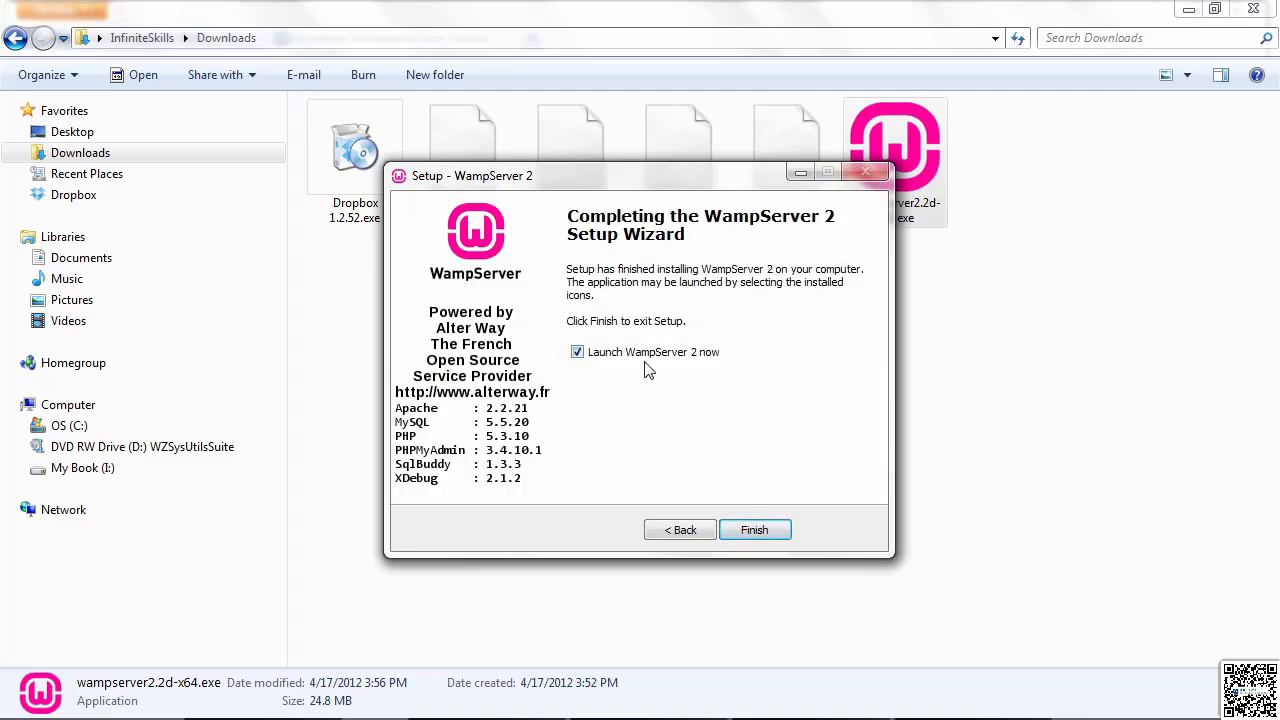
{"action": "left_click", "coordinate": [748, 532]}
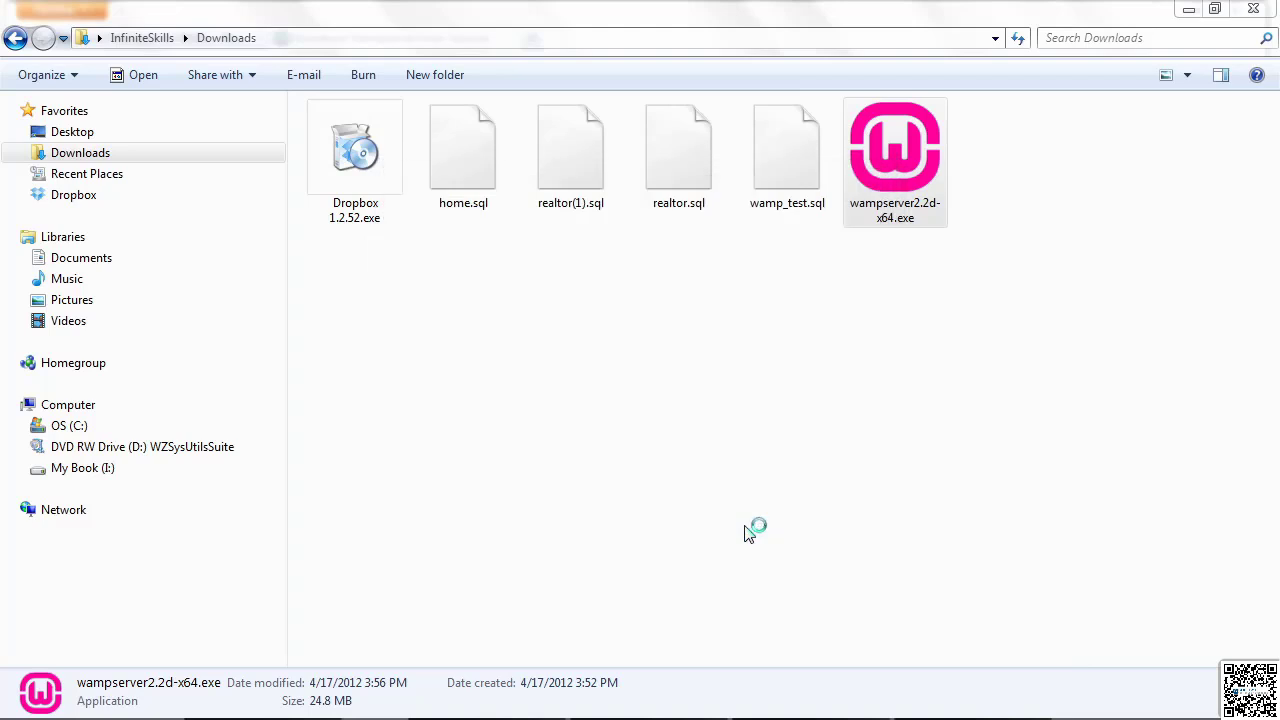
Step: Examine the entries of the running WampServer's notification-area menu and dismiss it
{"action": "mouse_move", "coordinate": [1155, 712]}
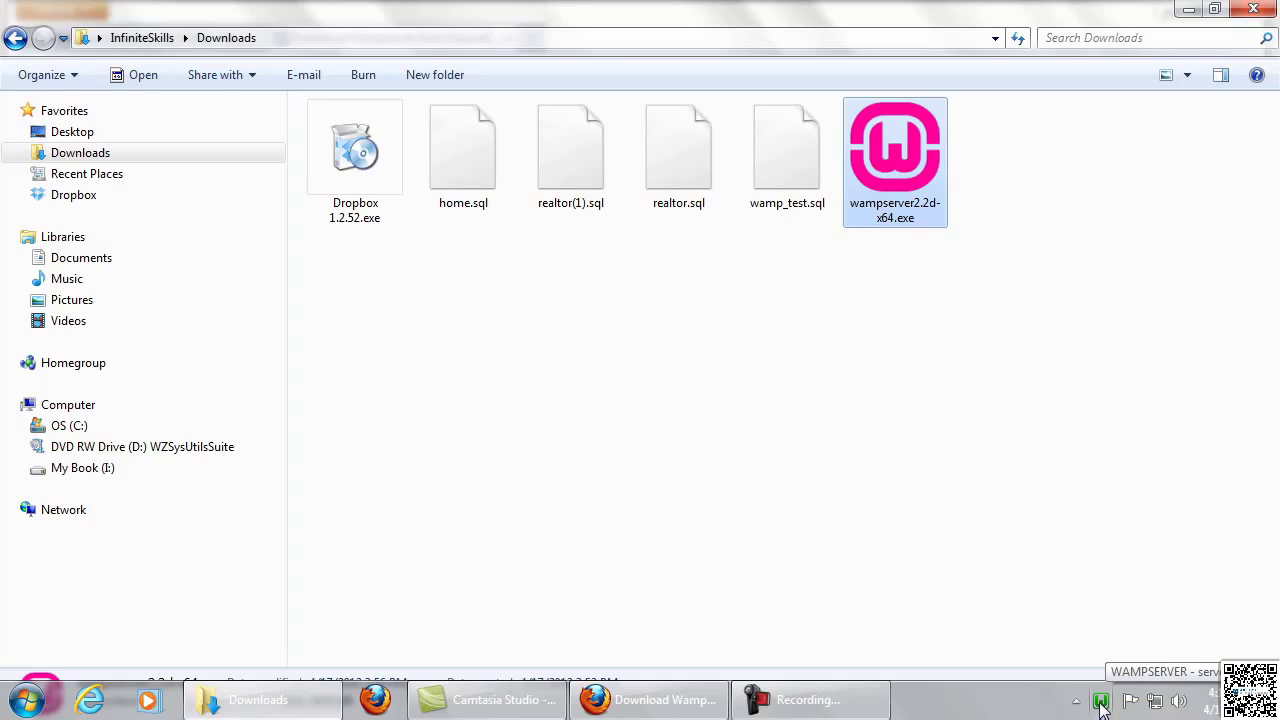
{"action": "left_click", "coordinate": [1101, 704]}
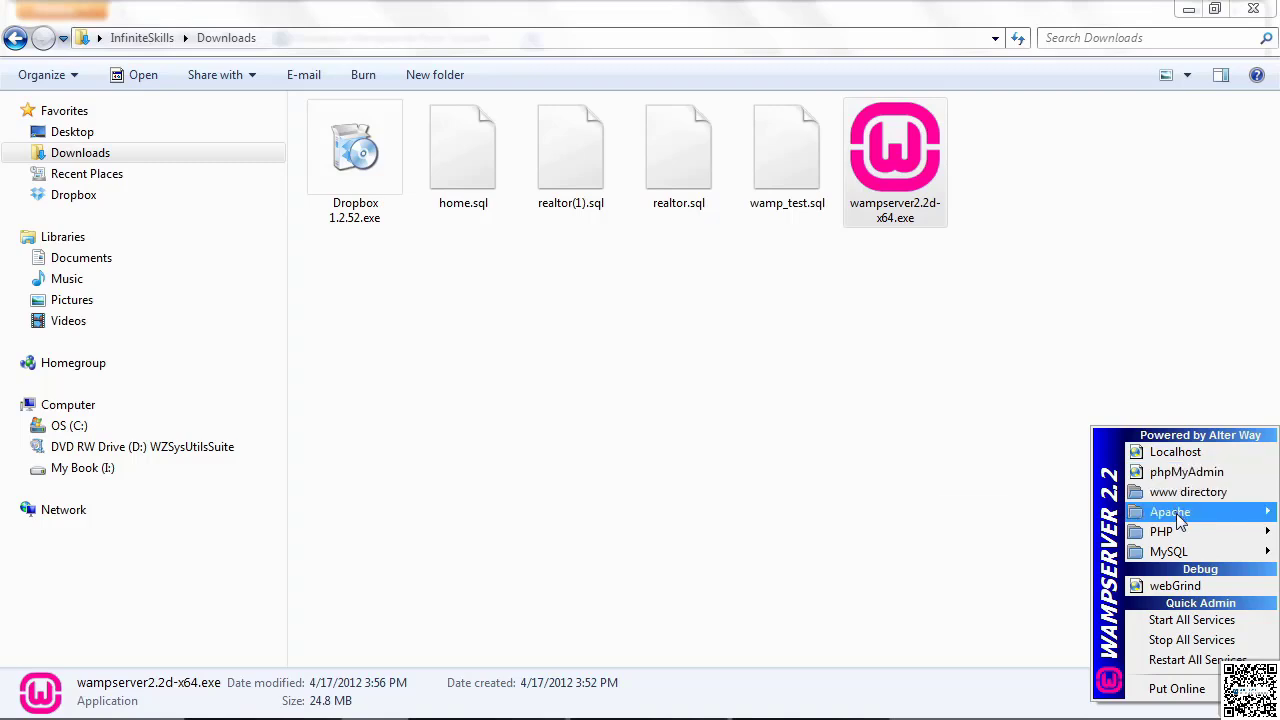
{"action": "mouse_move", "coordinate": [1165, 533]}
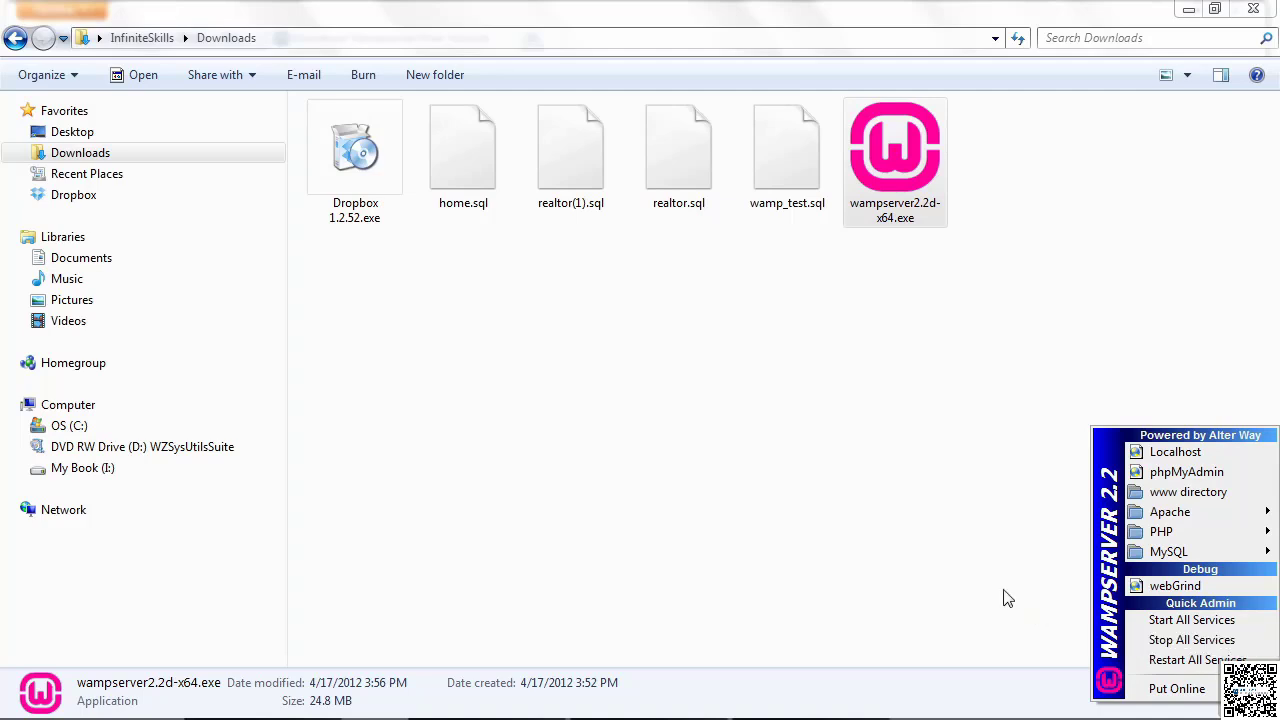
{"action": "left_click", "coordinate": [940, 569]}
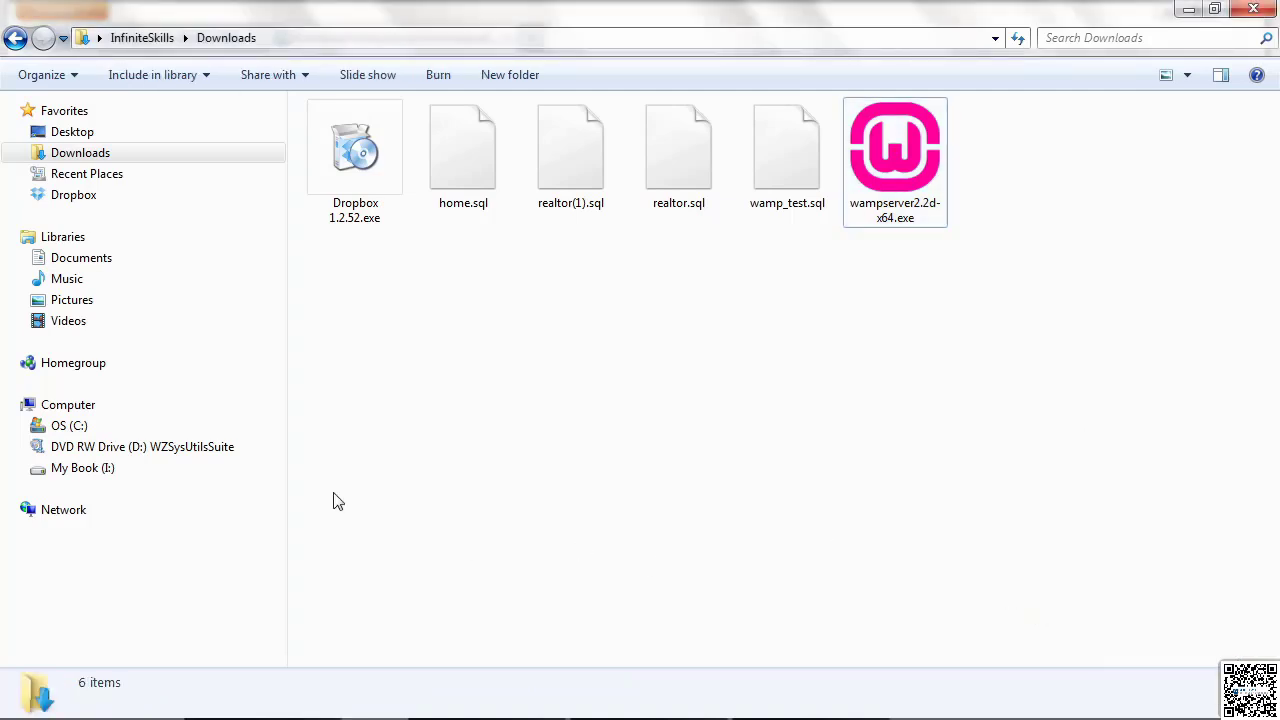
Step: Browse to the C:\wamp\www folder in the folder tree to show its files
{"action": "left_click", "coordinate": [24, 426]}
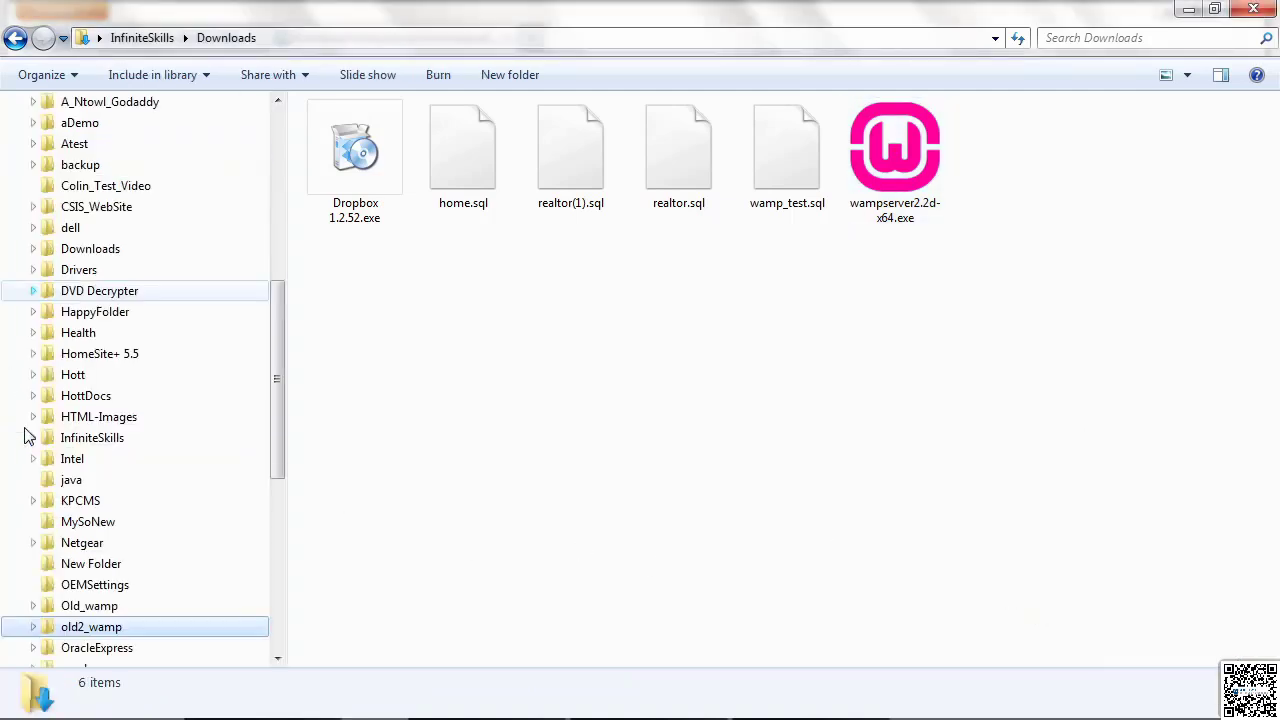
{"action": "left_click_drag", "start_coordinate": [277, 451], "coordinate": [280, 623]}
{"action": "left_click", "coordinate": [33, 524]}
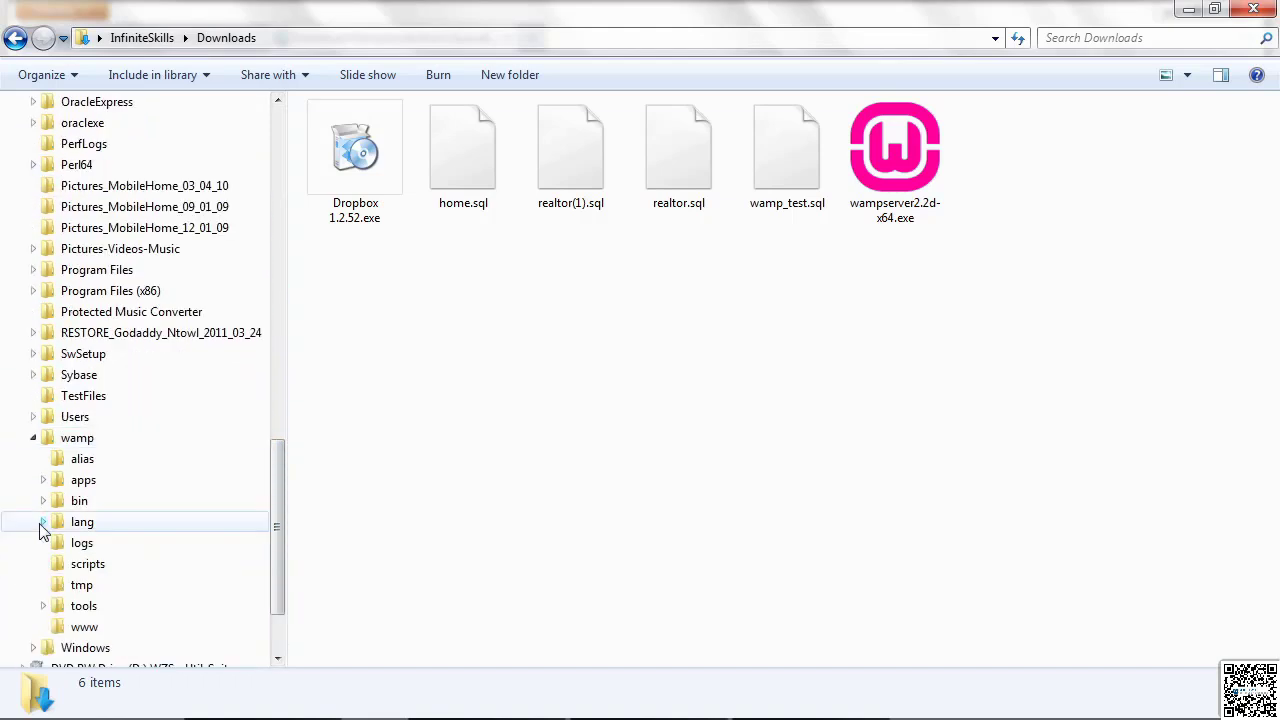
{"action": "left_click", "coordinate": [84, 627]}
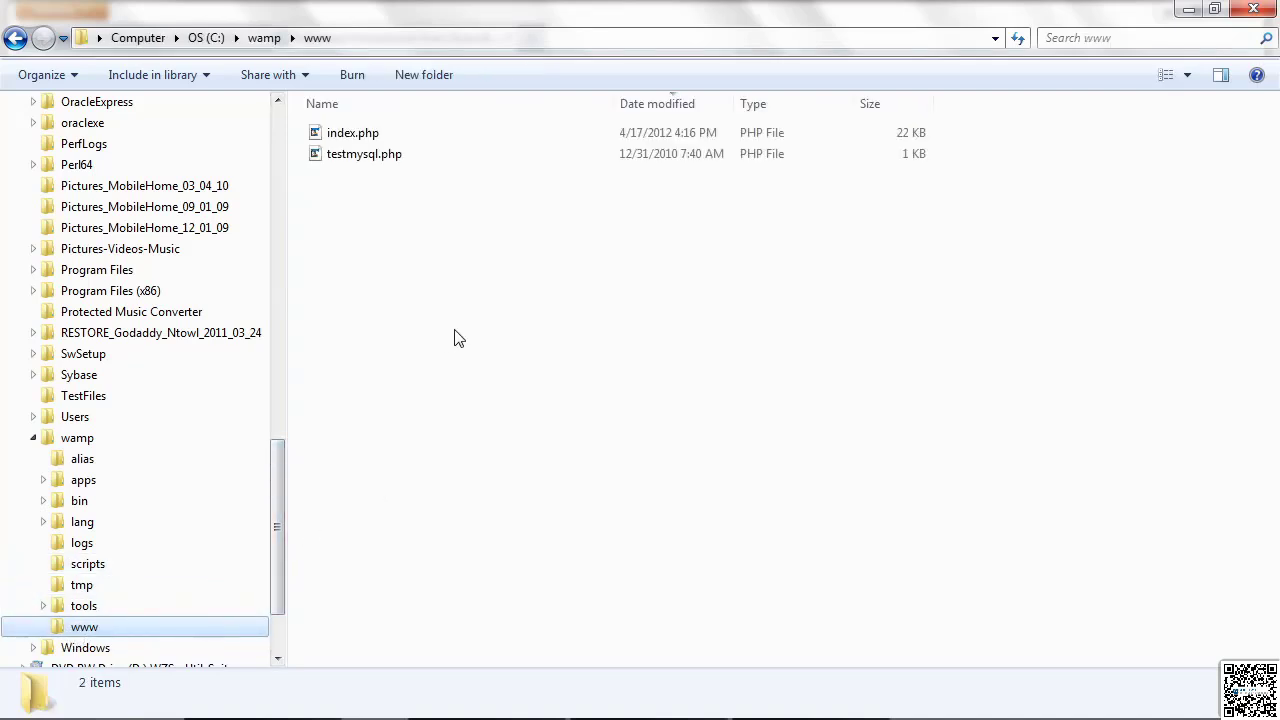
Step: Open index.php from the www folder directly in Firefox
{"action": "left_click", "coordinate": [340, 138]}
{"action": "right_click", "coordinate": [340, 136]}
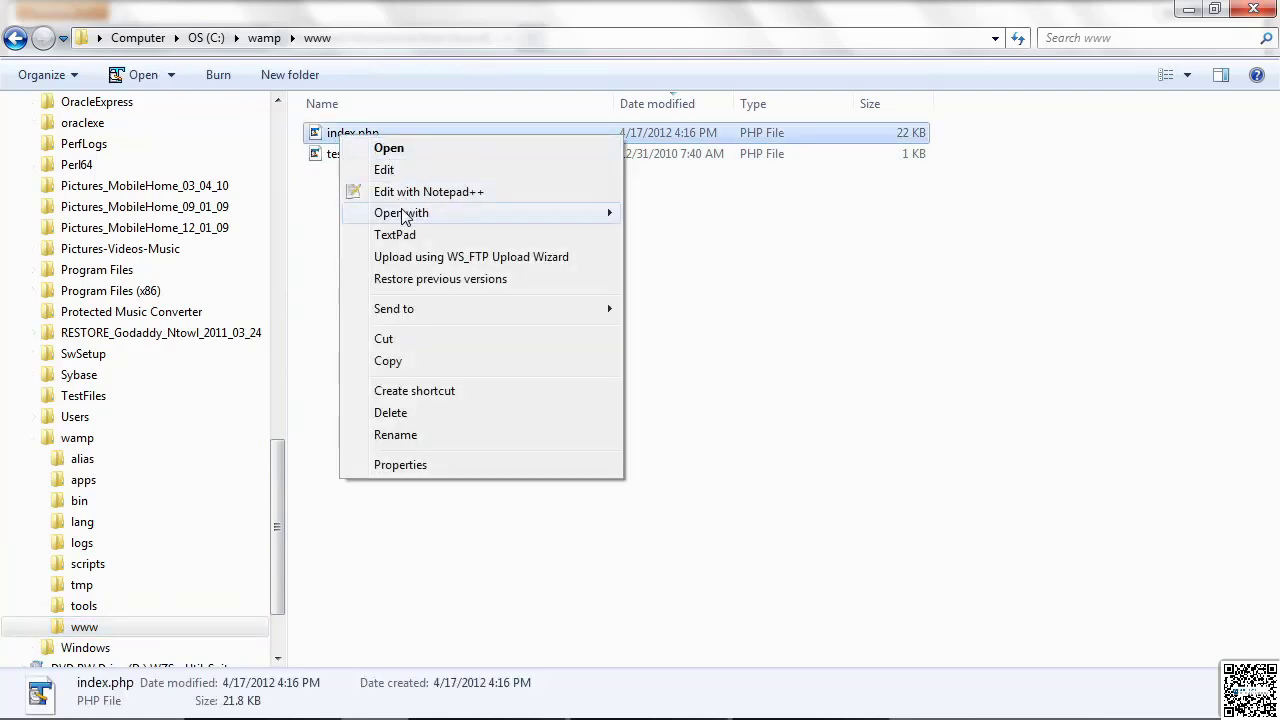
{"action": "mouse_move", "coordinate": [437, 218]}
{"action": "left_click", "coordinate": [668, 214]}
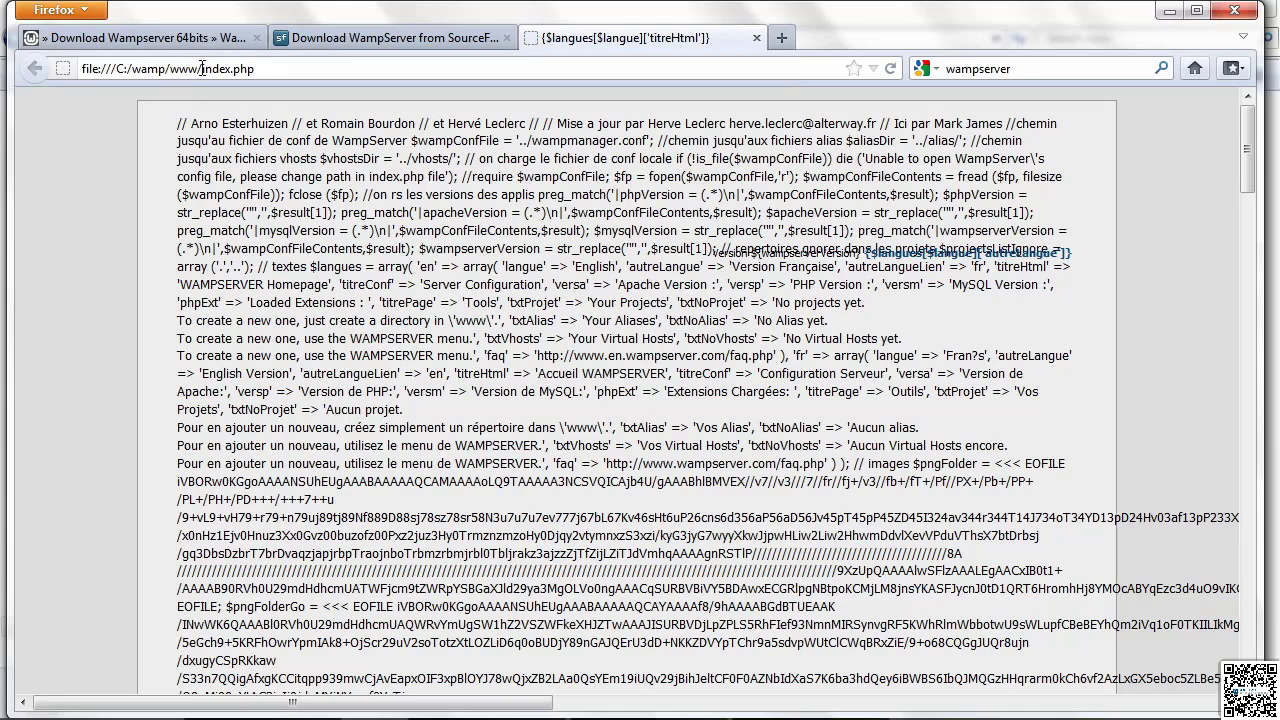
Step: Load index.php through the web server at localhost/index.php and look through the page down to the aliases
{"action": "left_click_drag", "start_coordinate": [198, 68], "coordinate": [62, 68]}
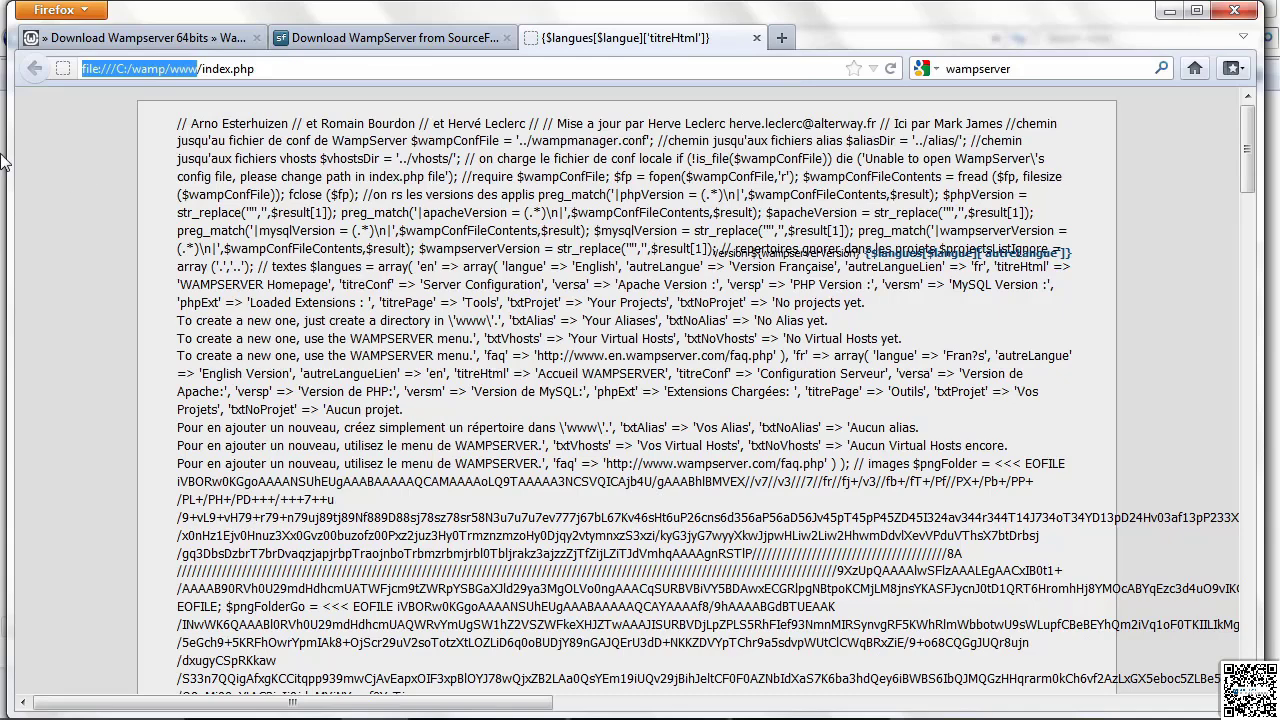
{"action": "type", "text": "localhost"}
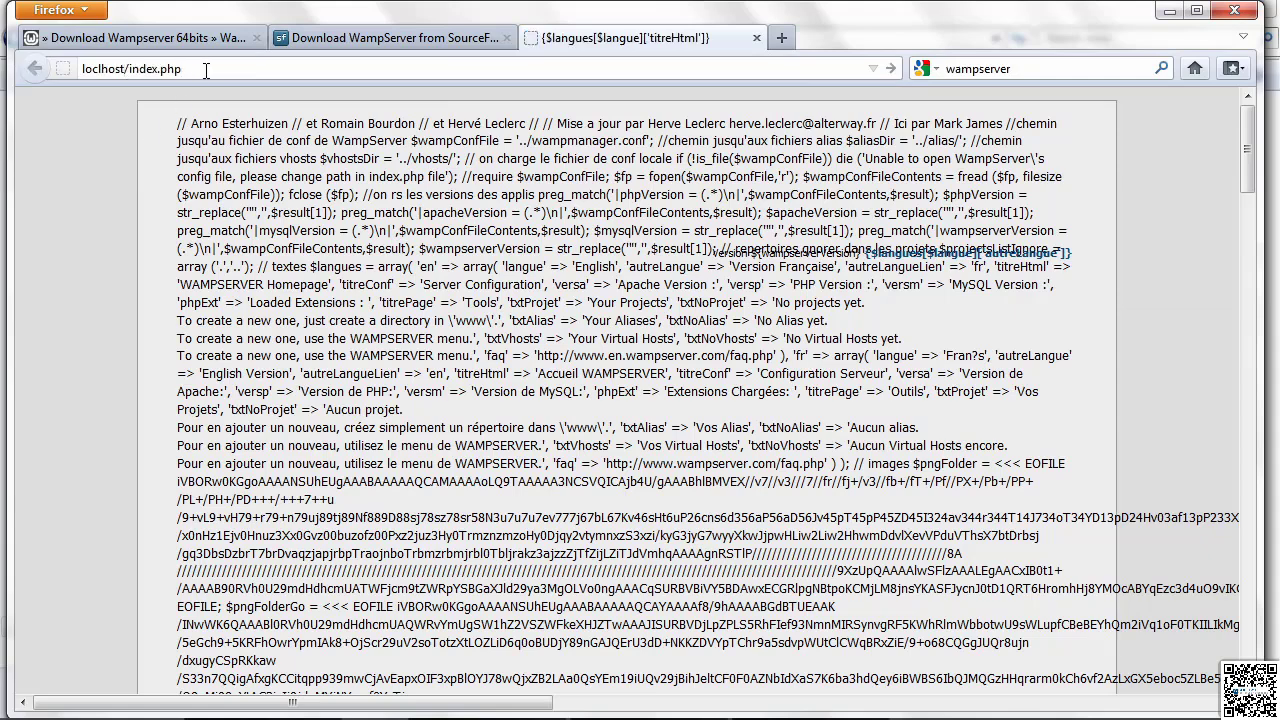
{"action": "type", "text": "a"}
{"action": "key", "text": "Return"}
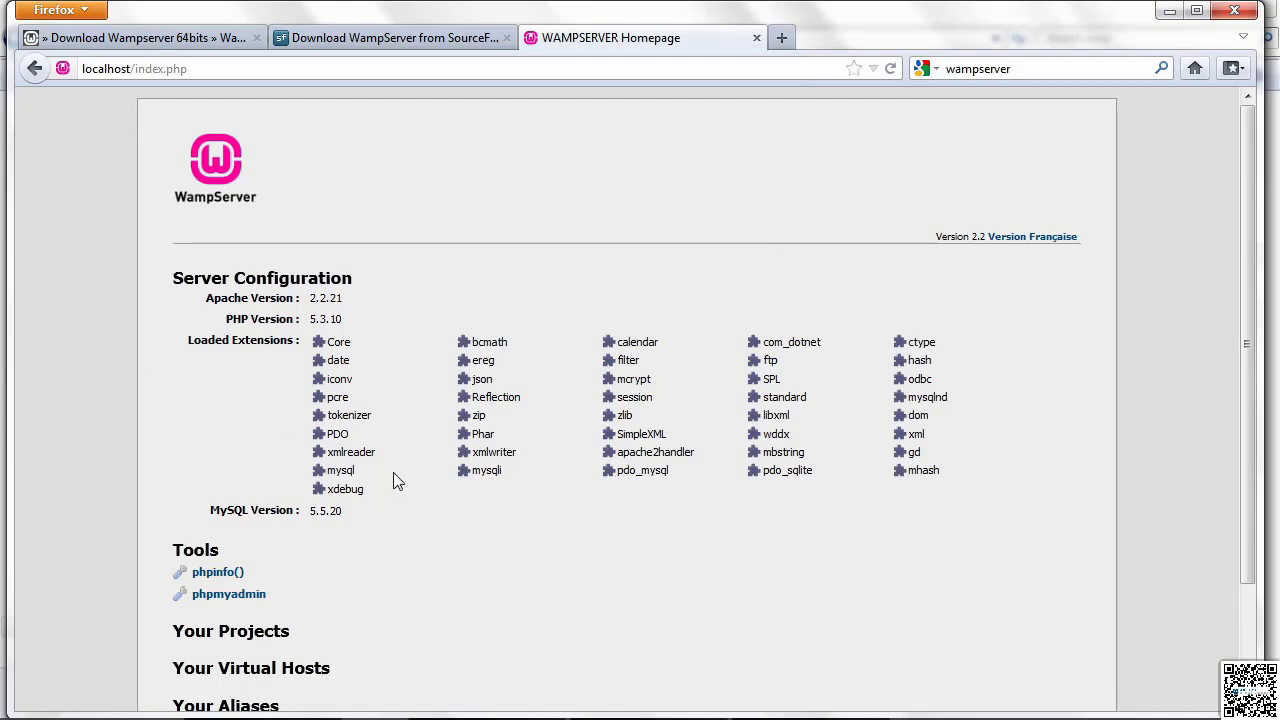
{"action": "scroll", "coordinate": [514, 520], "scroll_direction": "down", "scroll_amount": 2}
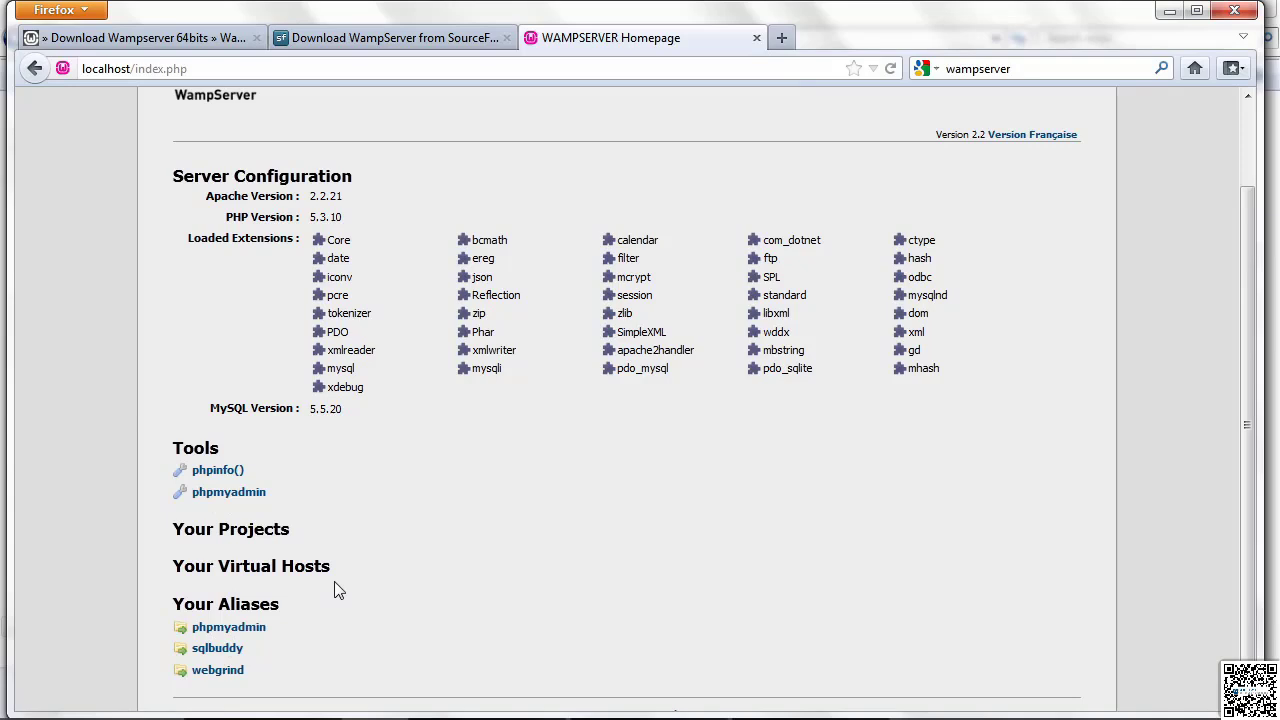
Step: Return to the www folder in Windows Explorer and open testmysql.php with Firefox
{"action": "mouse_move", "coordinate": [120, 718]}
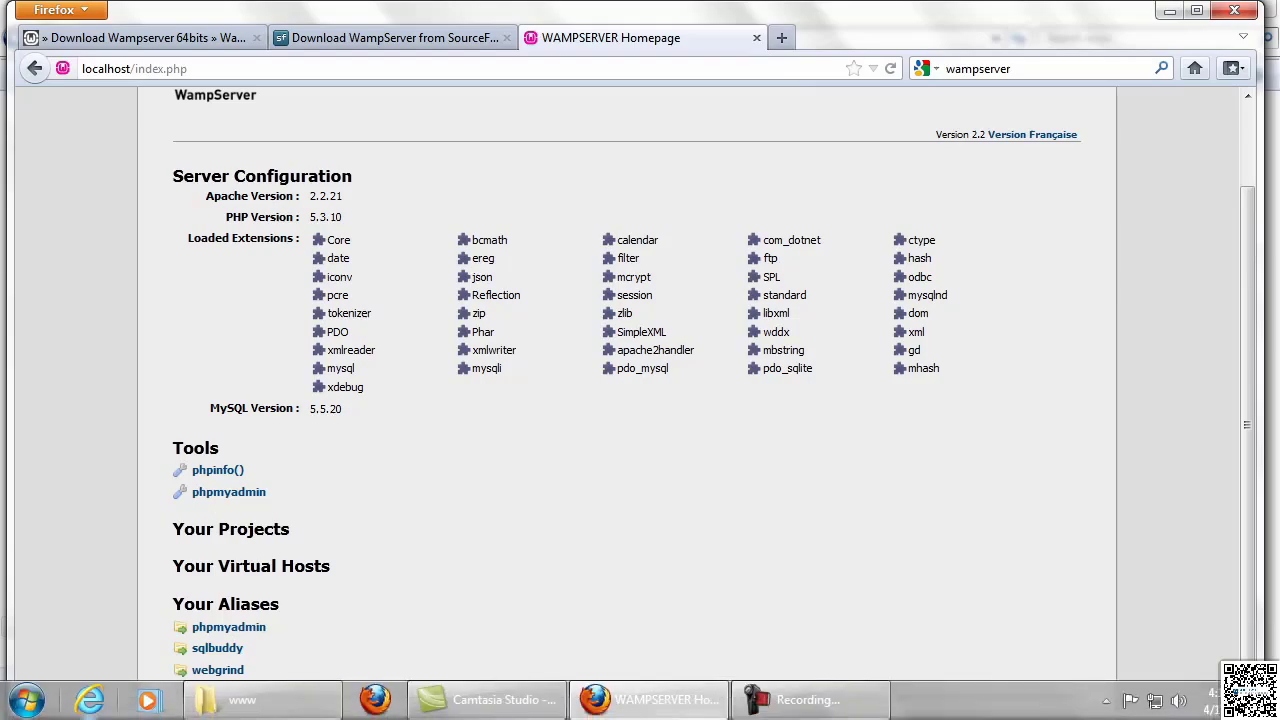
{"action": "left_click", "coordinate": [240, 700]}
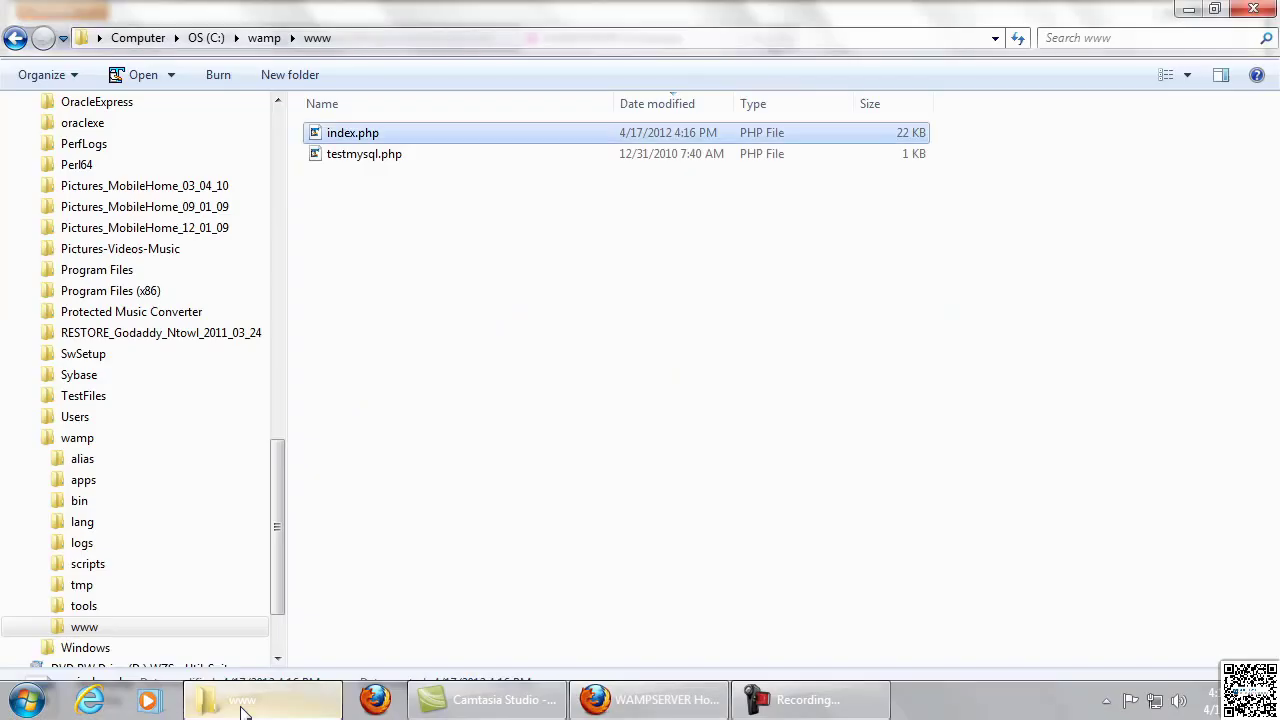
{"action": "right_click", "coordinate": [365, 164]}
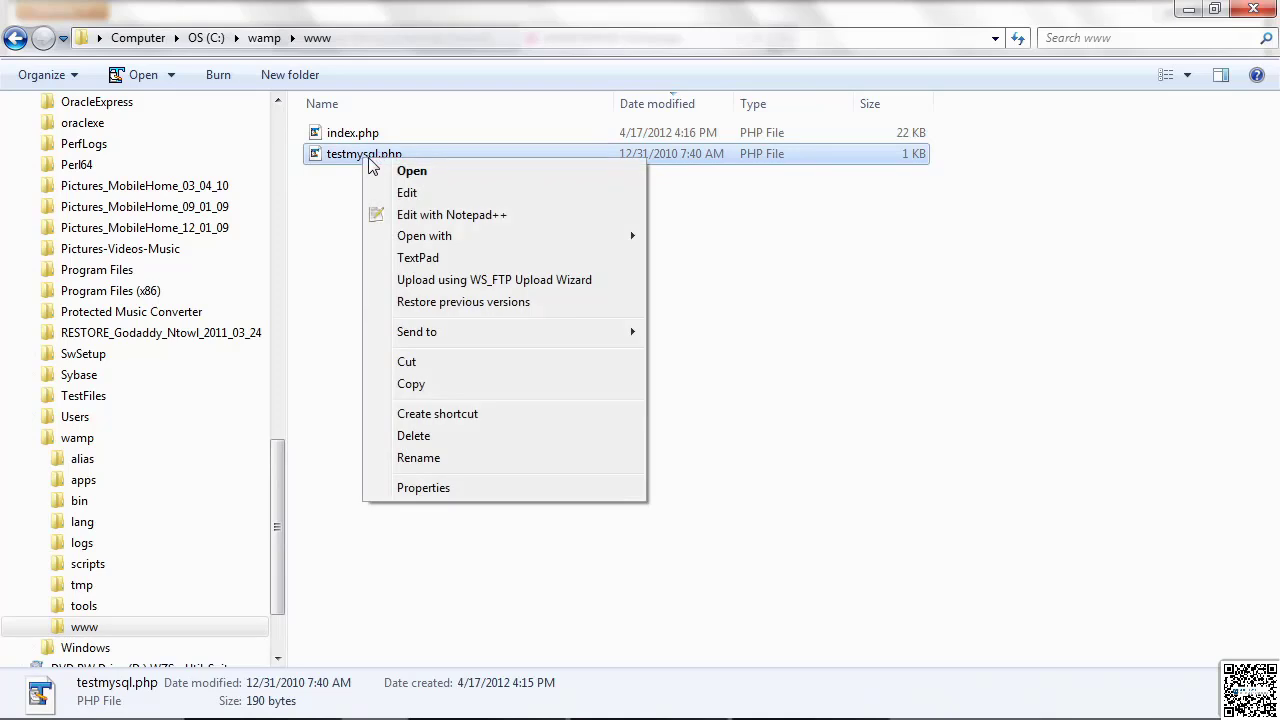
{"action": "mouse_move", "coordinate": [413, 246]}
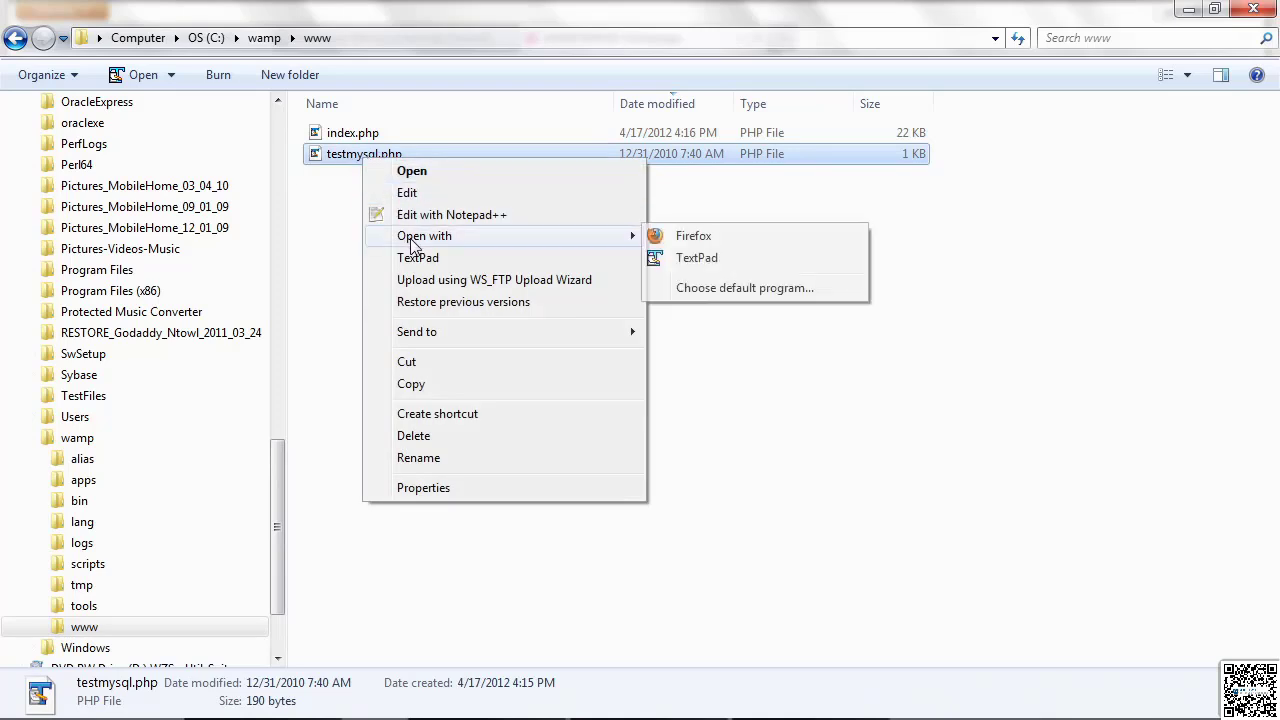
{"action": "left_click", "coordinate": [718, 240]}
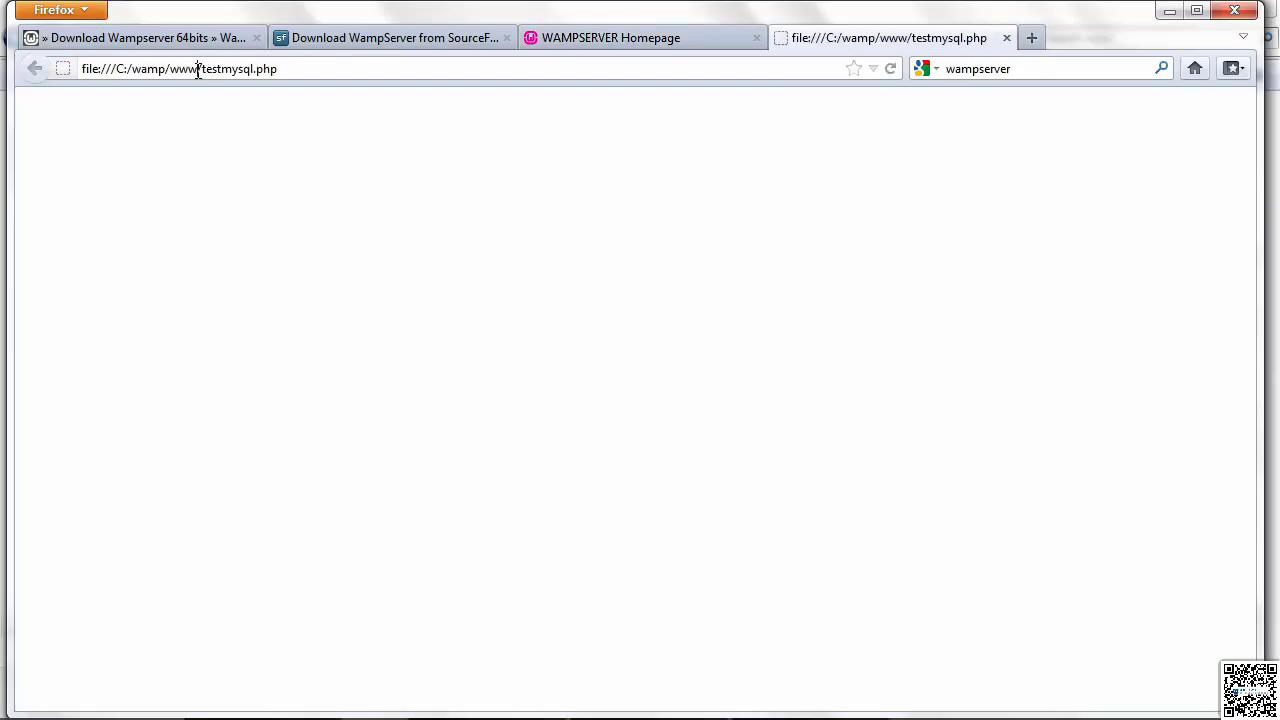
Step: Replace the local file path in the address with localhost to load localhost/testmysql.php
{"action": "left_click_drag", "start_coordinate": [198, 72], "coordinate": [35, 77]}
{"action": "type", "text": "localhost"}
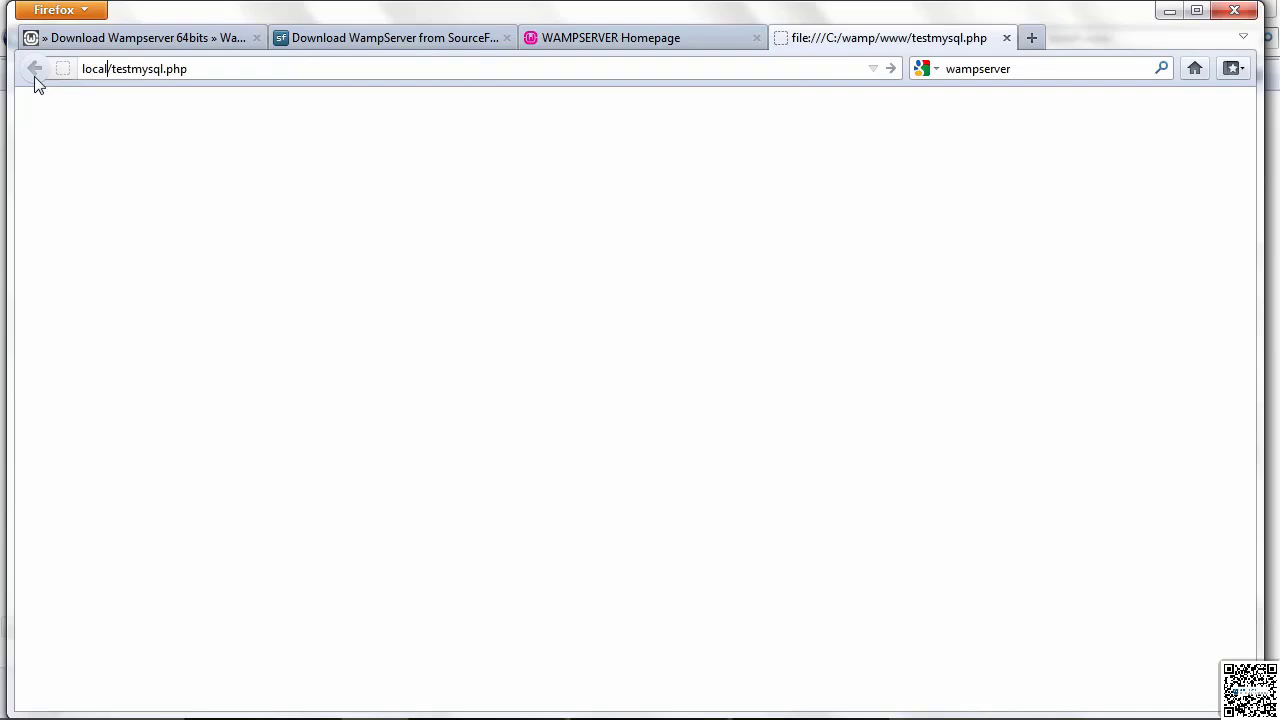
{"action": "key", "text": "Return"}
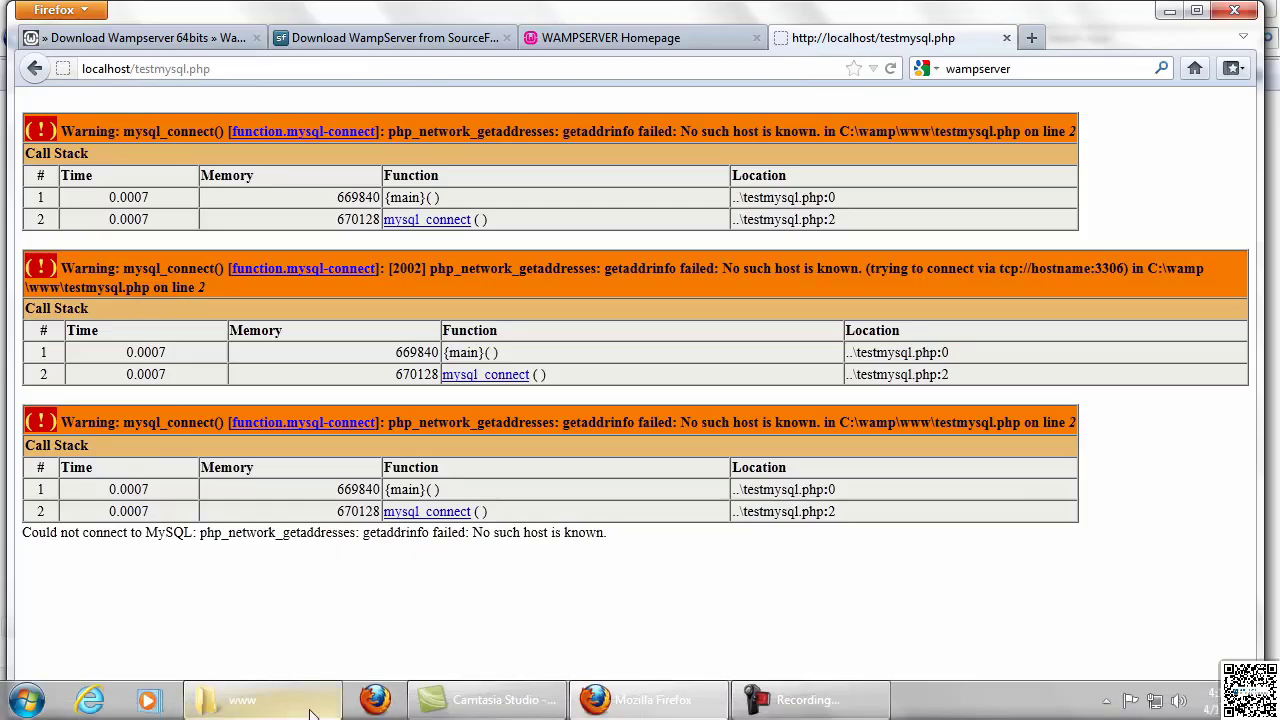
Step: Open testmysql.php from the www folder in TextPad and inspect the mysql_connect call on line 2
{"action": "left_click", "coordinate": [294, 712]}
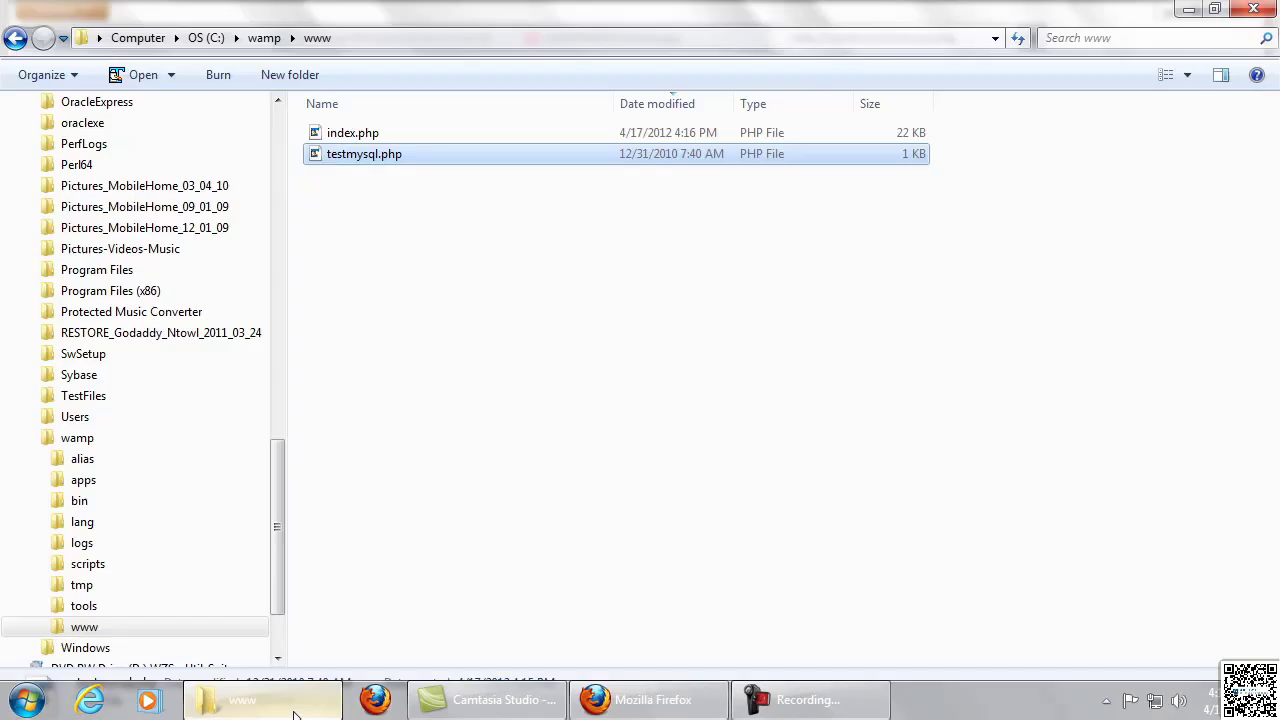
{"action": "right_click", "coordinate": [360, 164]}
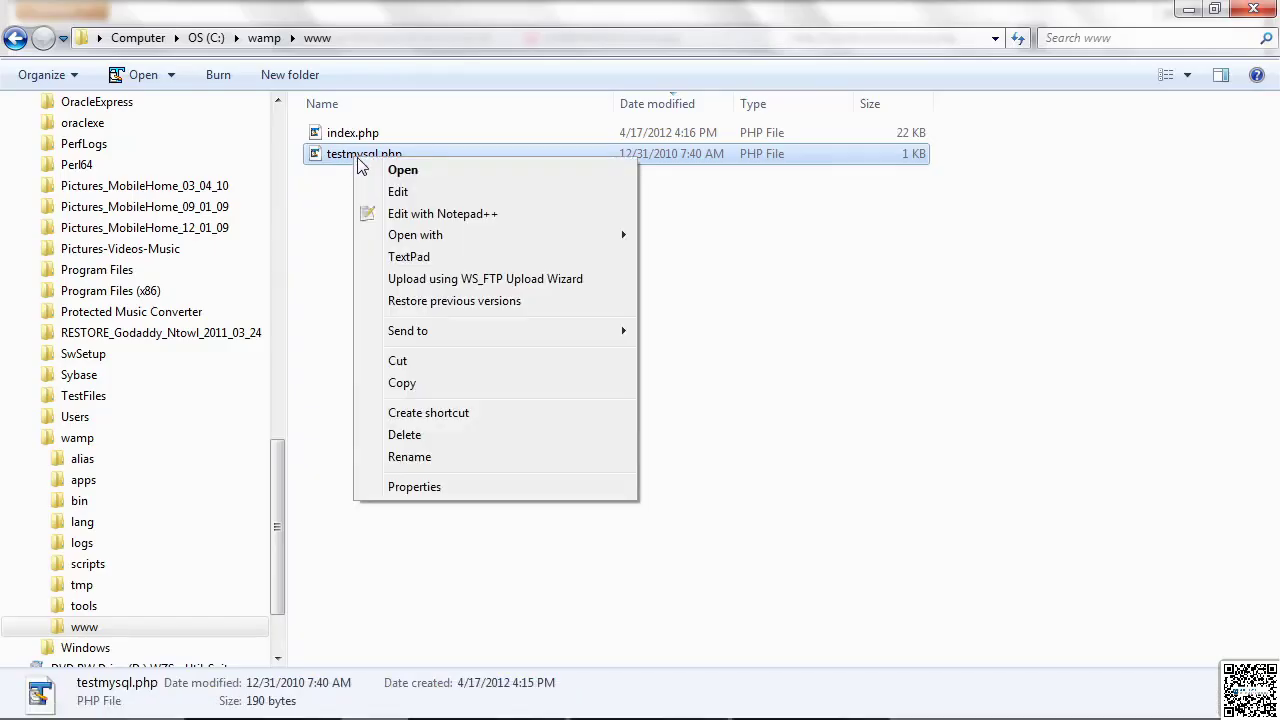
{"action": "left_click", "coordinate": [410, 258]}
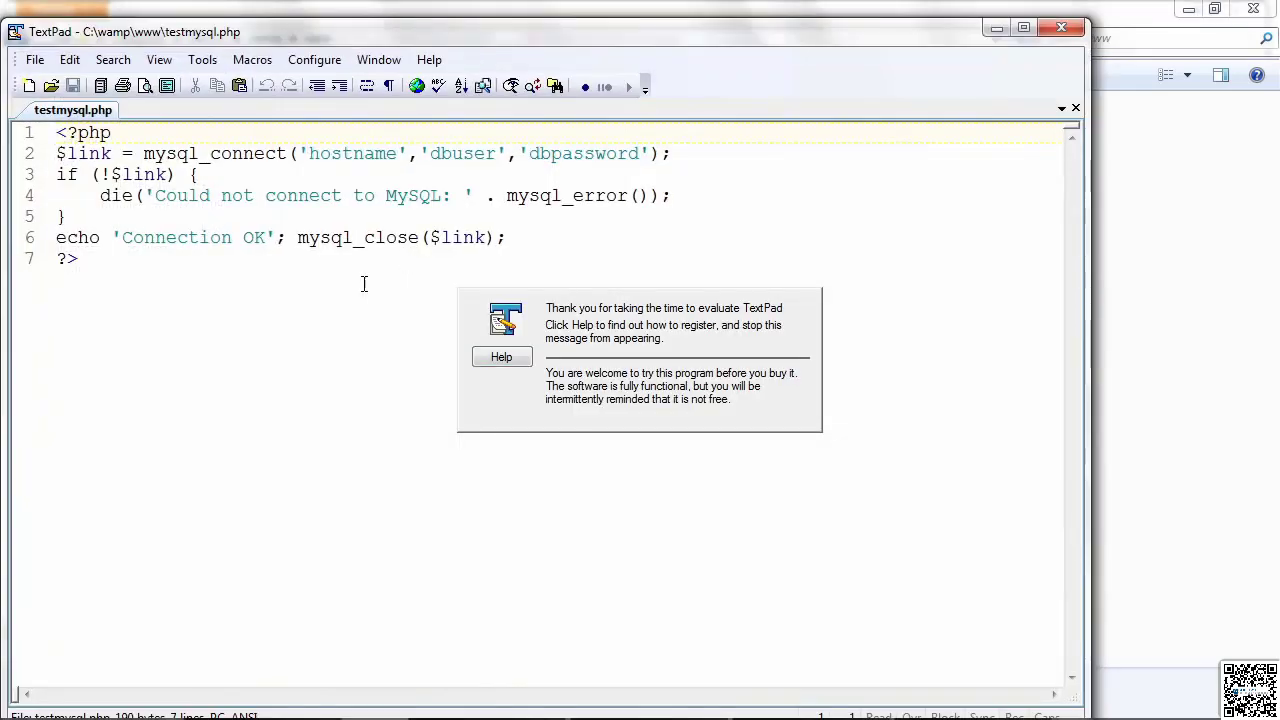
{"action": "left_click", "coordinate": [353, 292]}
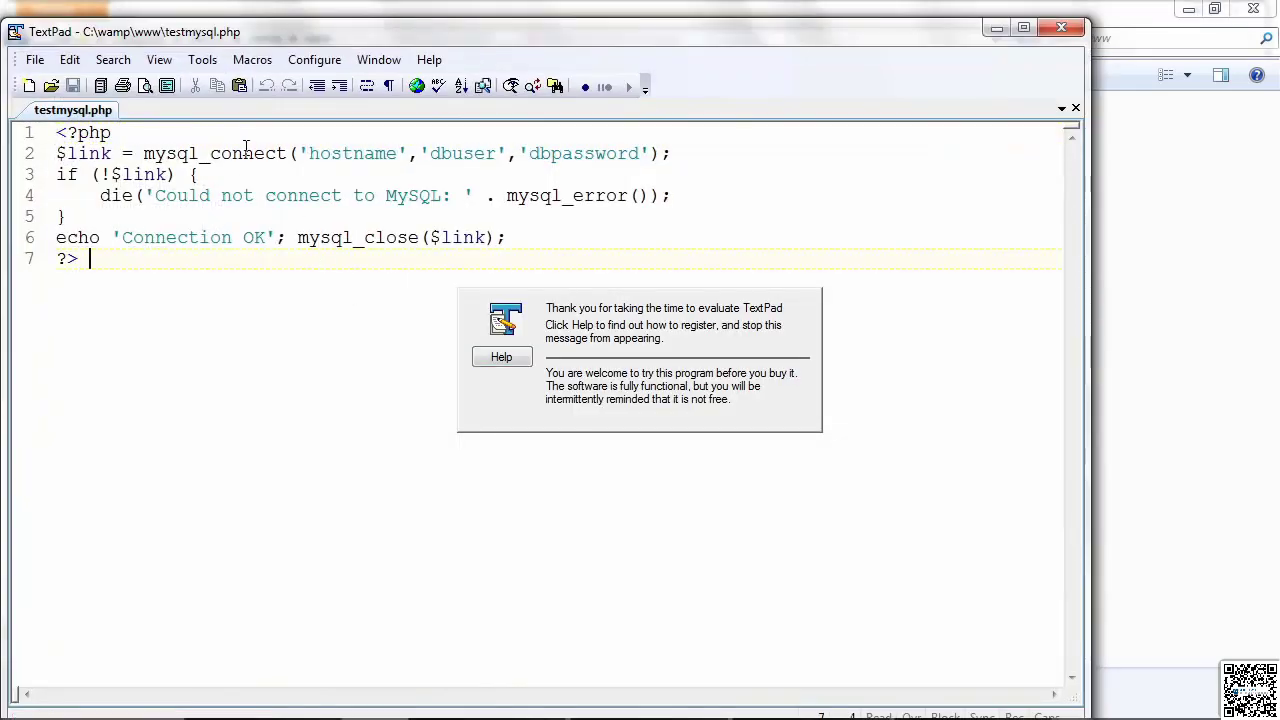
{"action": "left_click_drag", "start_coordinate": [143, 155], "coordinate": [281, 174]}
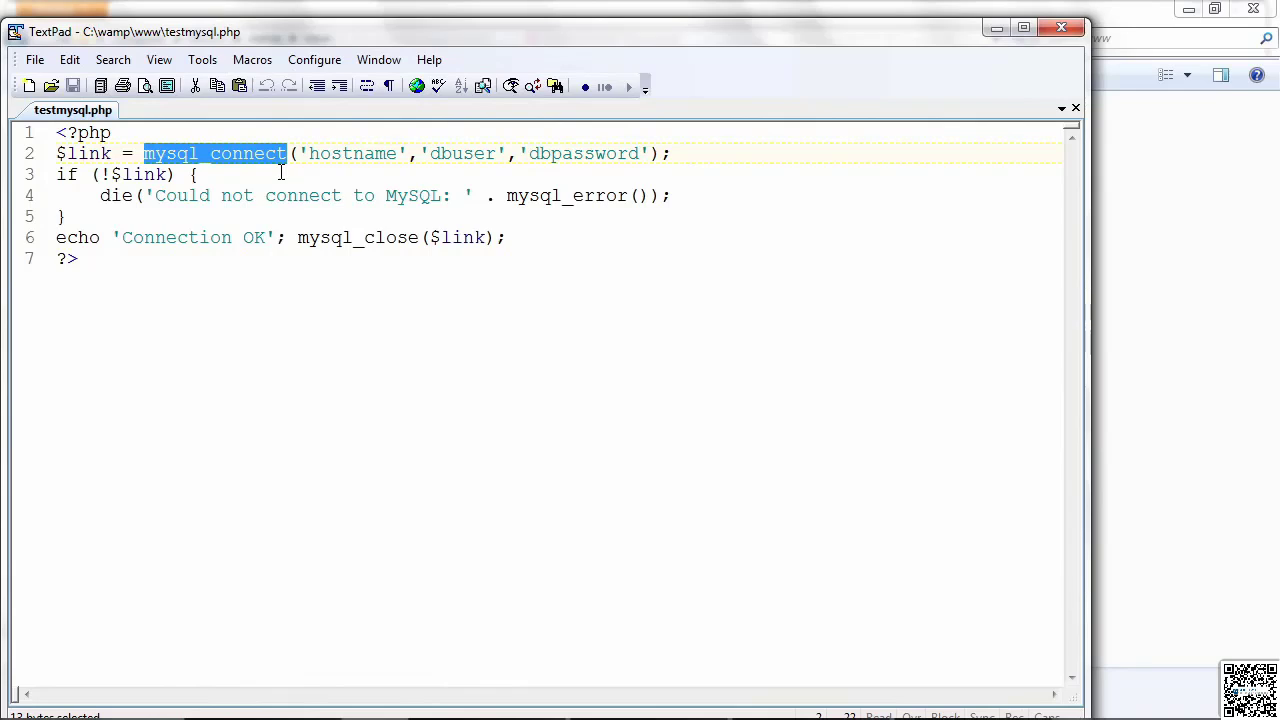
{"action": "left_click", "coordinate": [281, 174]}
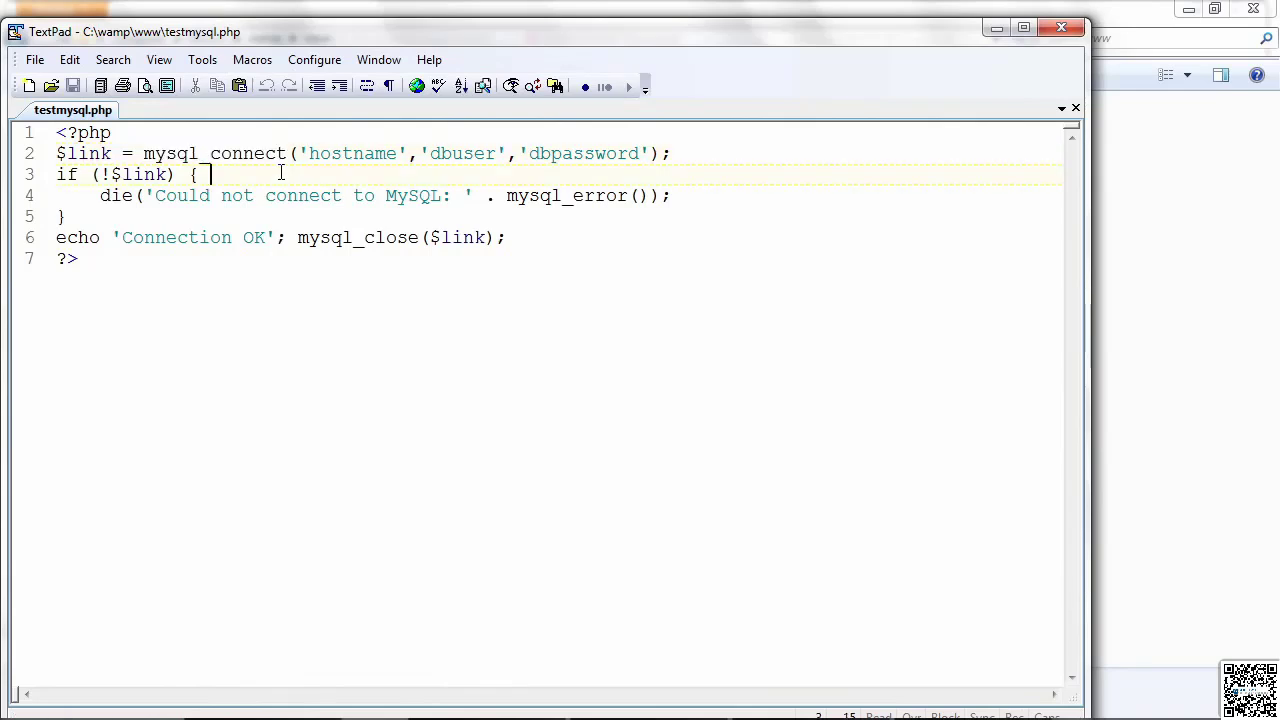
Step: In the mysql_connect call, set the host to localhost and the user to root, and clear the password argument
{"action": "double_click", "coordinate": [352, 156]}
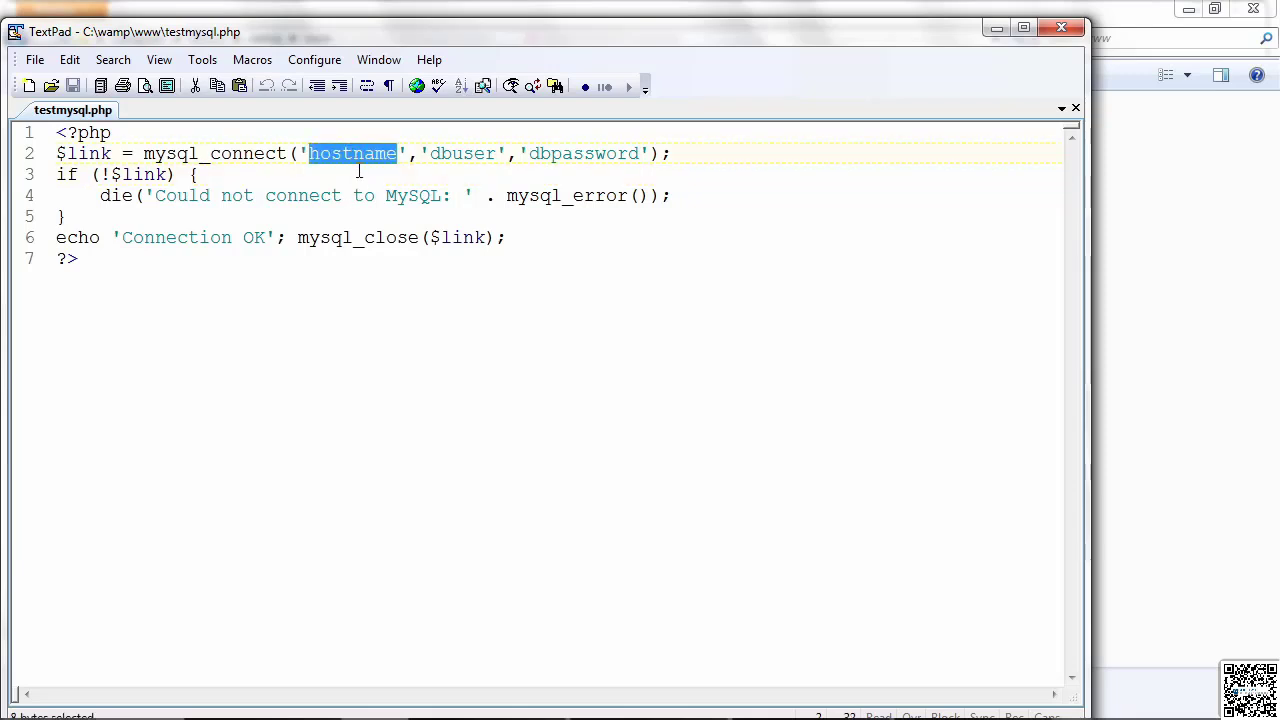
{"action": "type", "text": "local"}
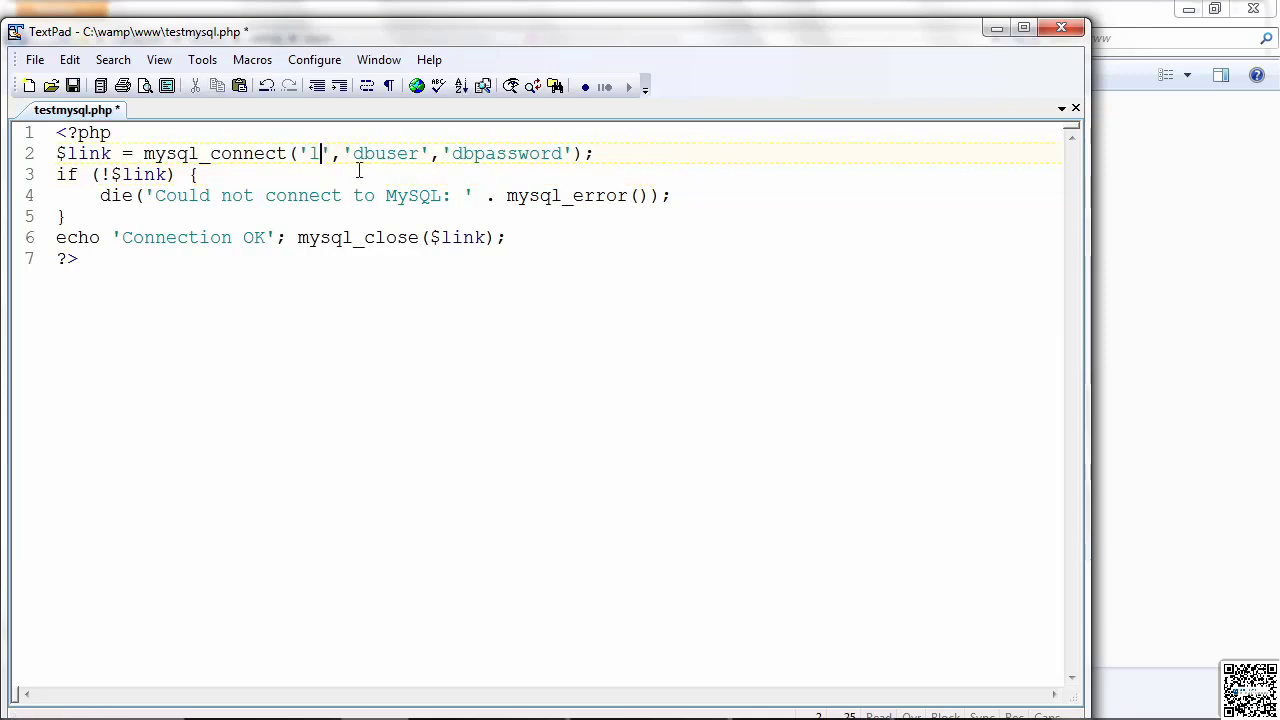
{"action": "type", "text": "host"}
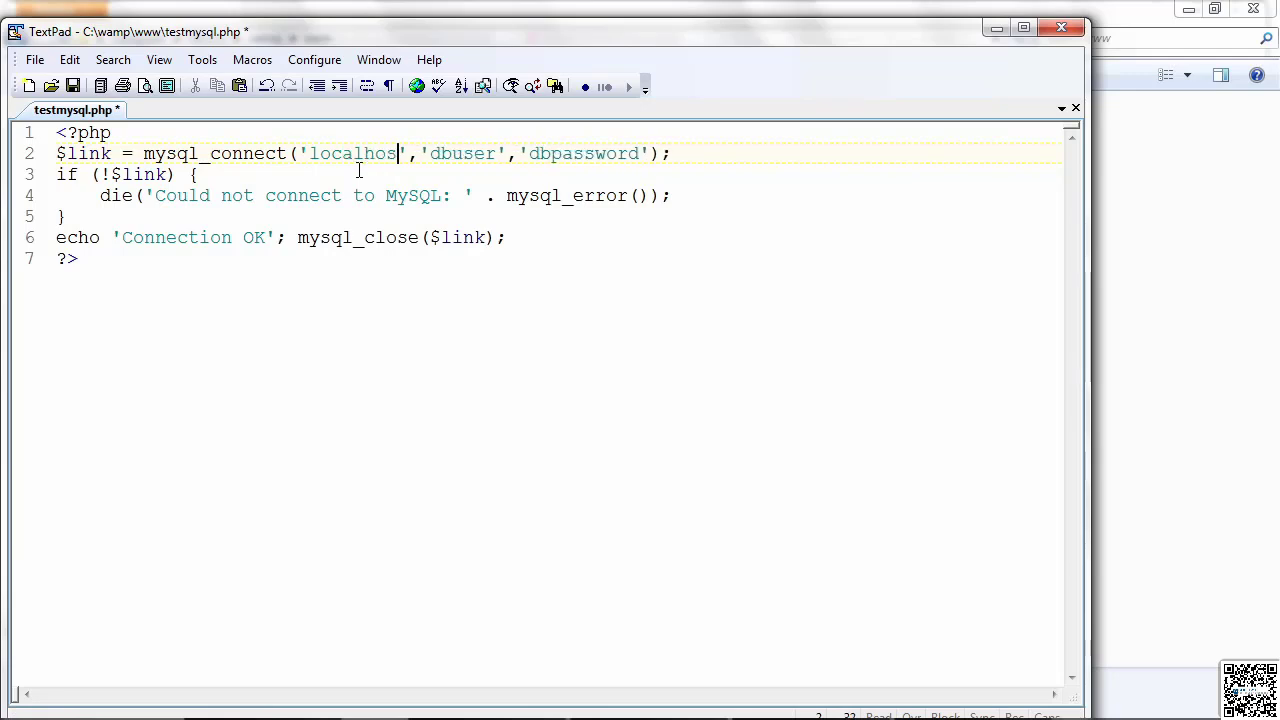
{"action": "double_click", "coordinate": [456, 163]}
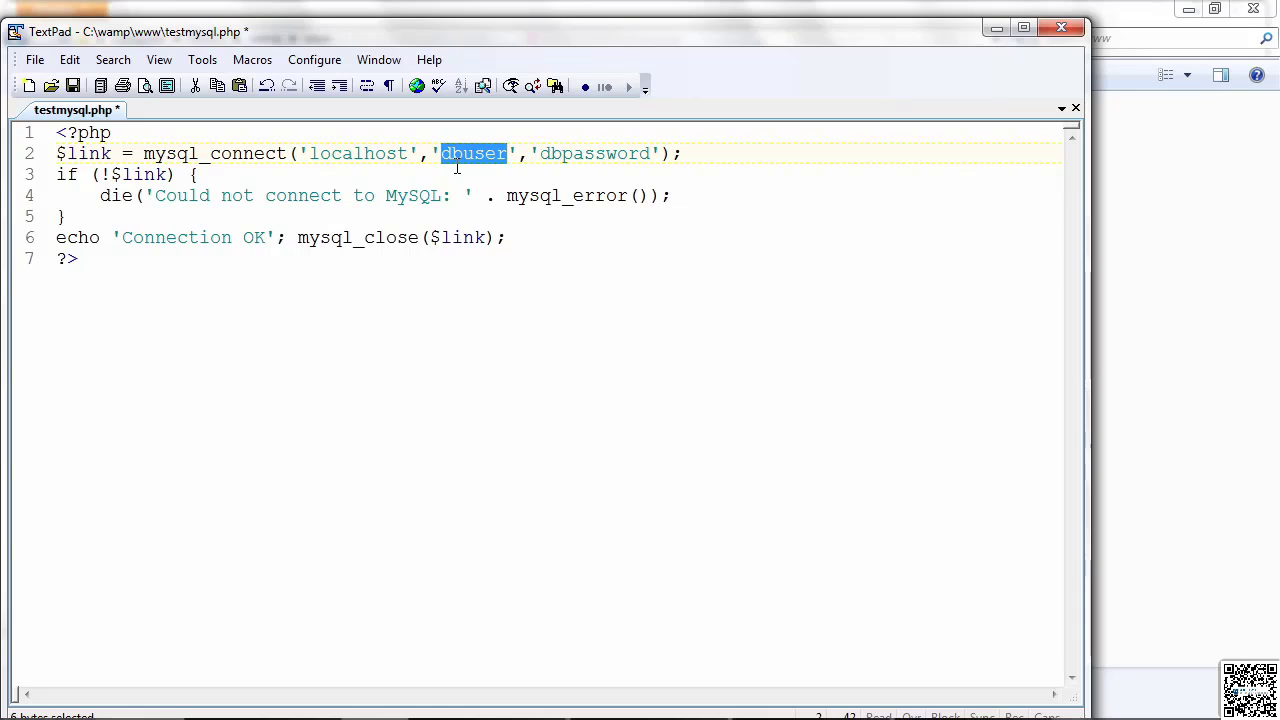
{"action": "type", "text": "root"}
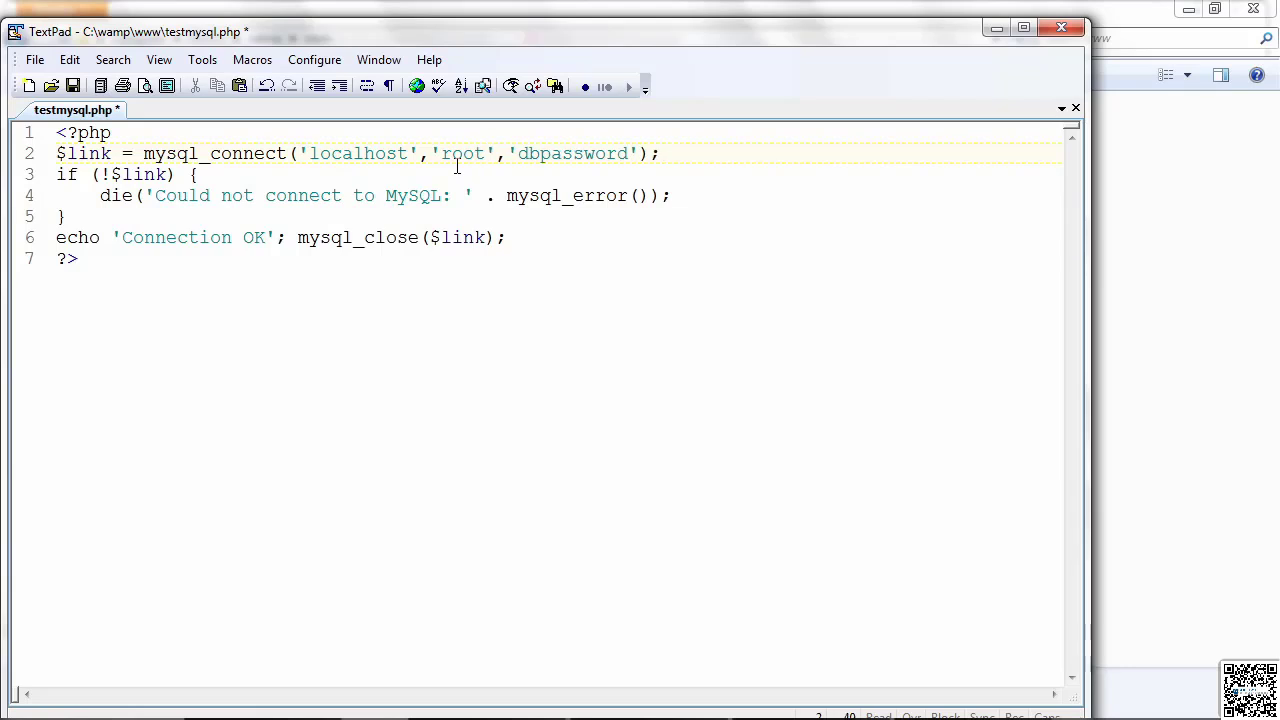
{"action": "double_click", "coordinate": [590, 162]}
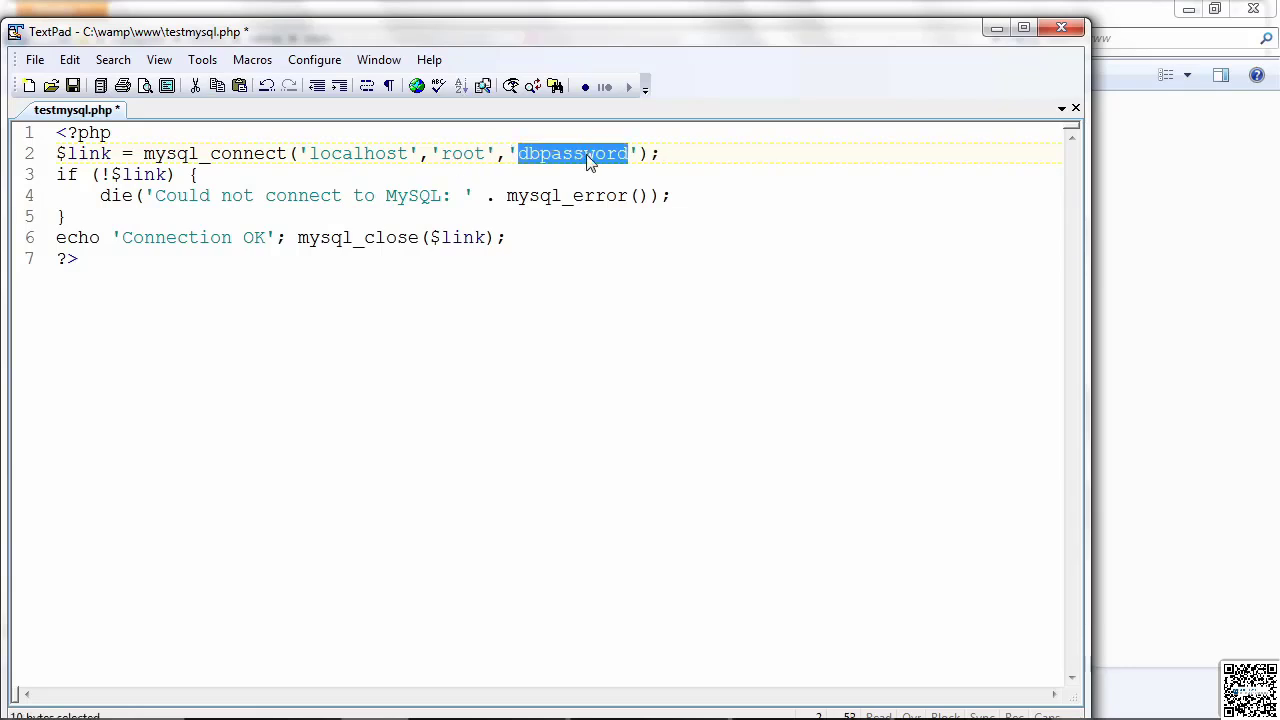
{"action": "key", "text": "Delete"}
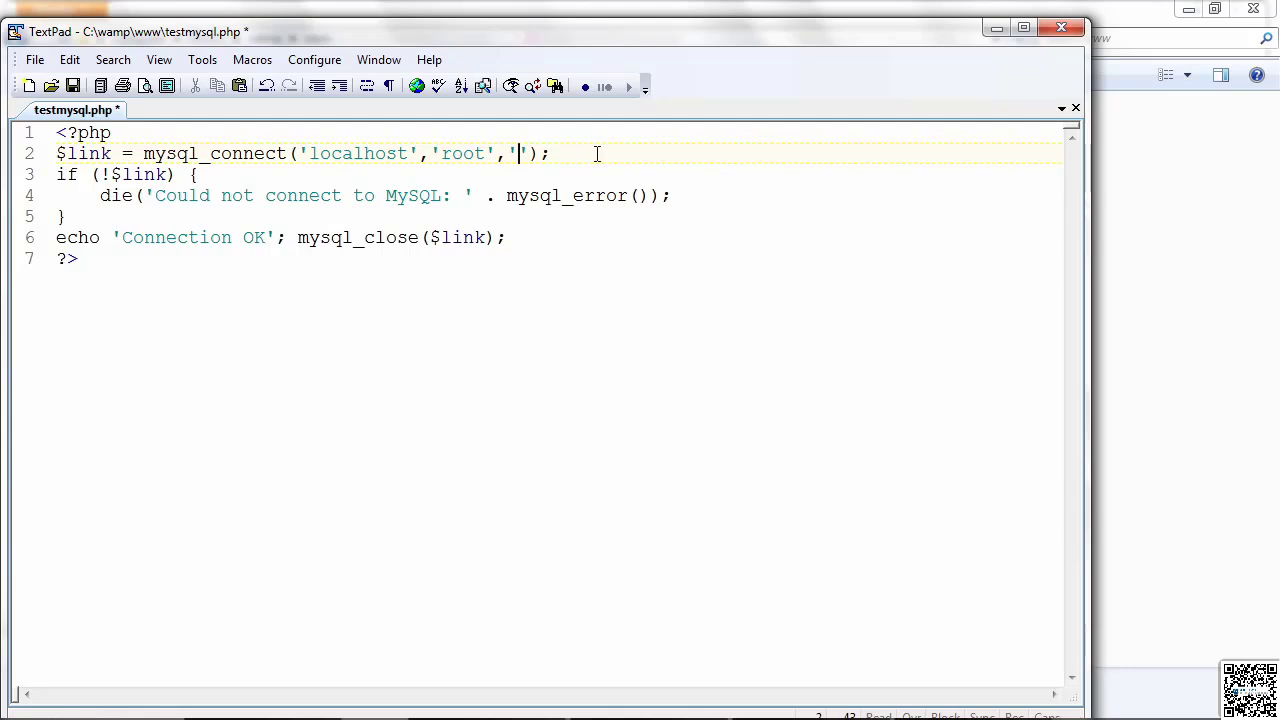
{"action": "left_click", "coordinate": [566, 152]}
Step: Save testmysql.php, switch to Firefox and reload localhost/testmysql.php
{"action": "left_click", "coordinate": [76, 87]}
{"action": "key", "text": "alt+Tab"}
{"action": "key", "text": "alt+Tab"}
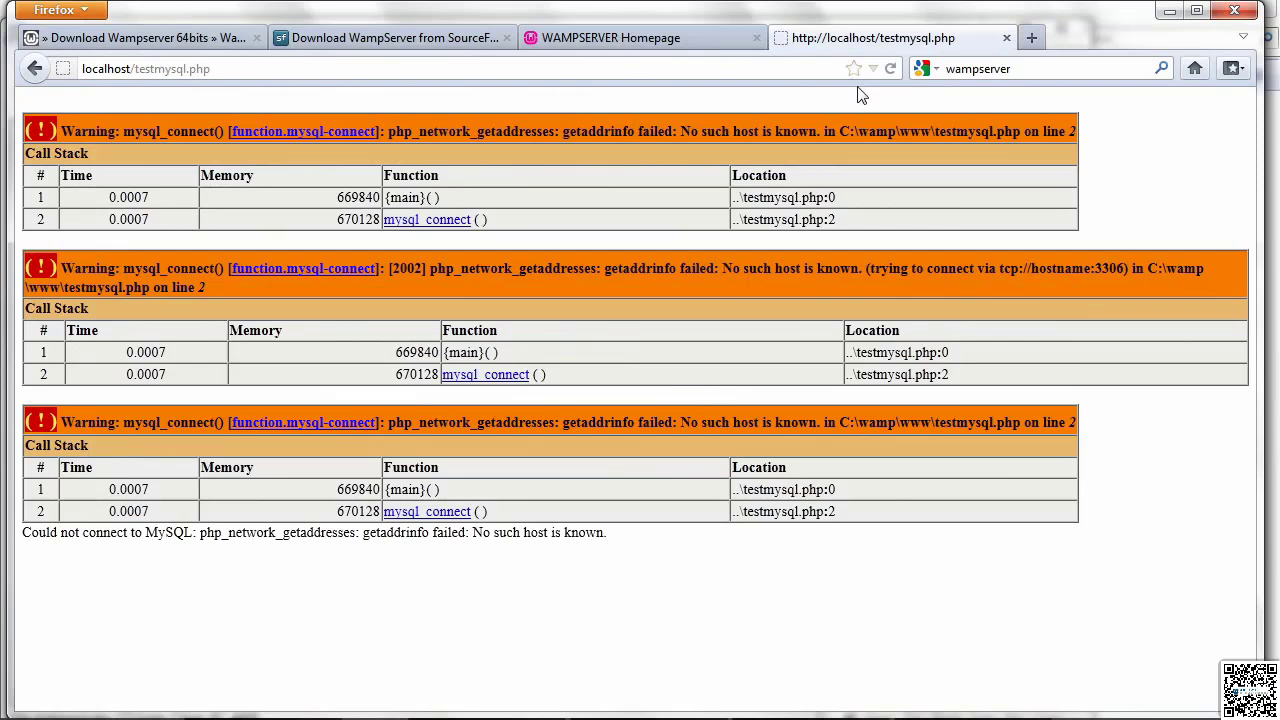
{"action": "left_click", "coordinate": [893, 70]}
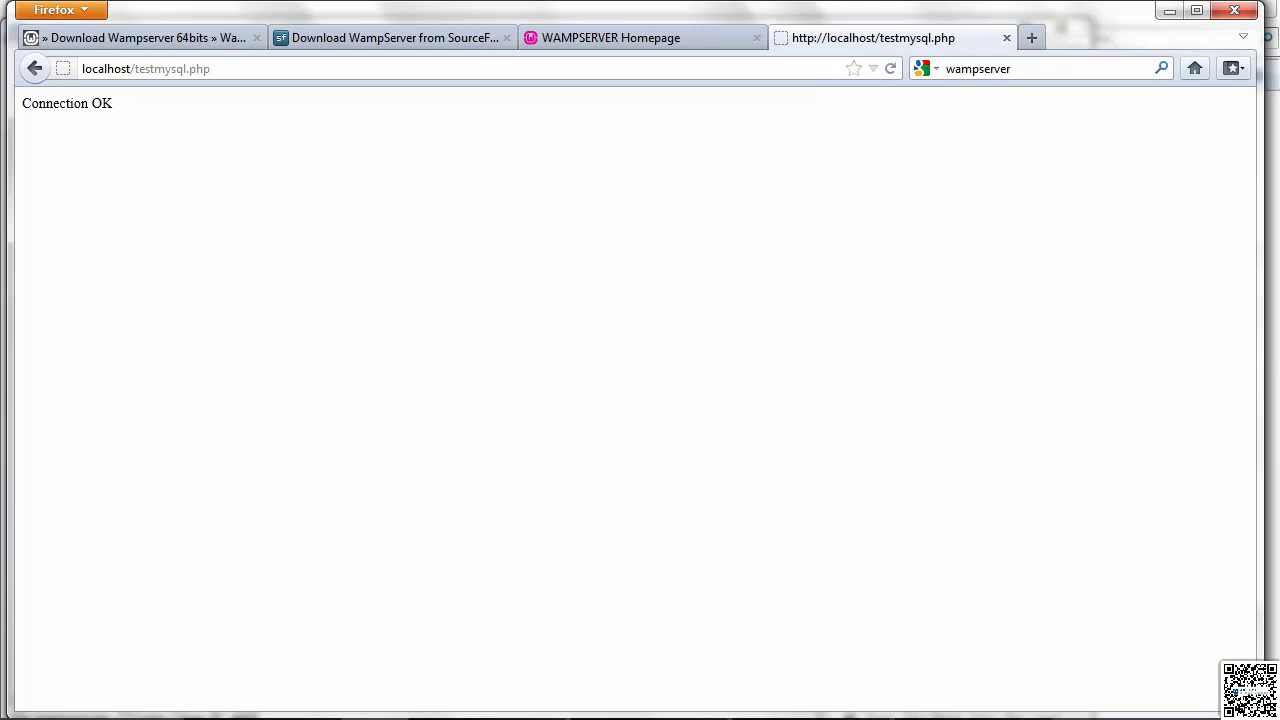
Step: Exit WampServer from its icon among the hidden notification-area programs
{"action": "left_click", "coordinate": [1106, 700]}
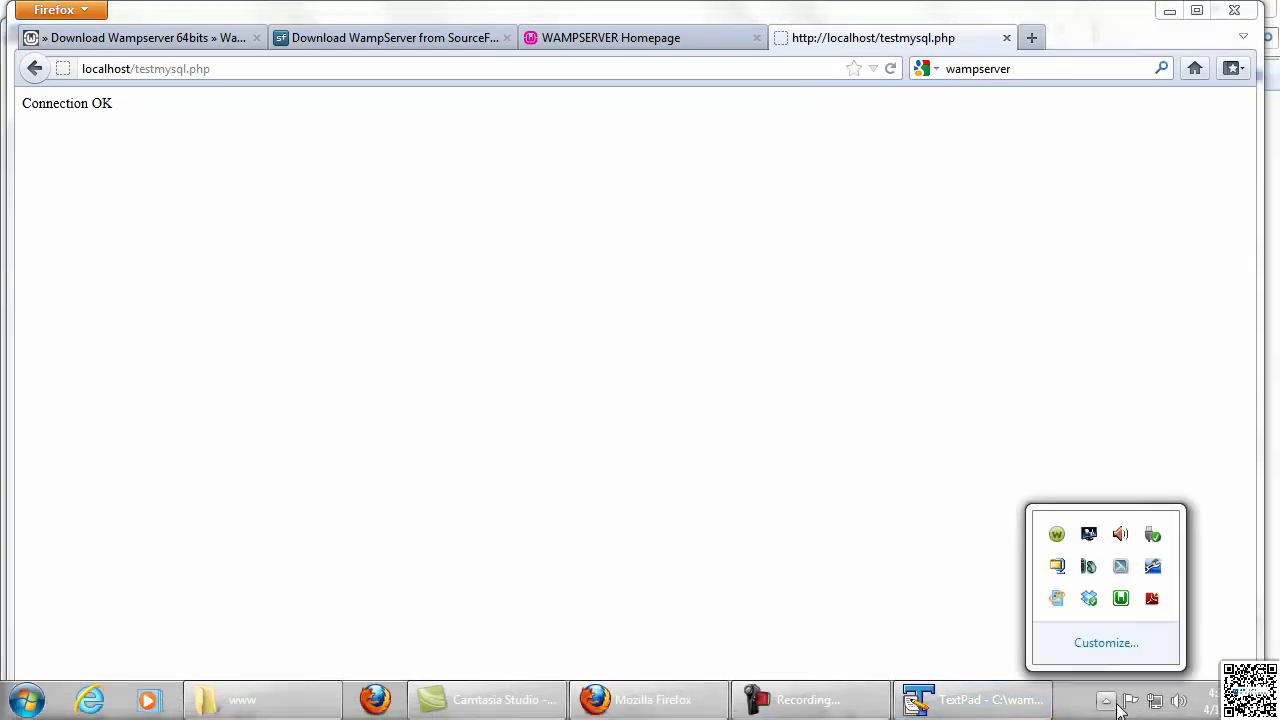
{"action": "right_click", "coordinate": [1120, 604]}
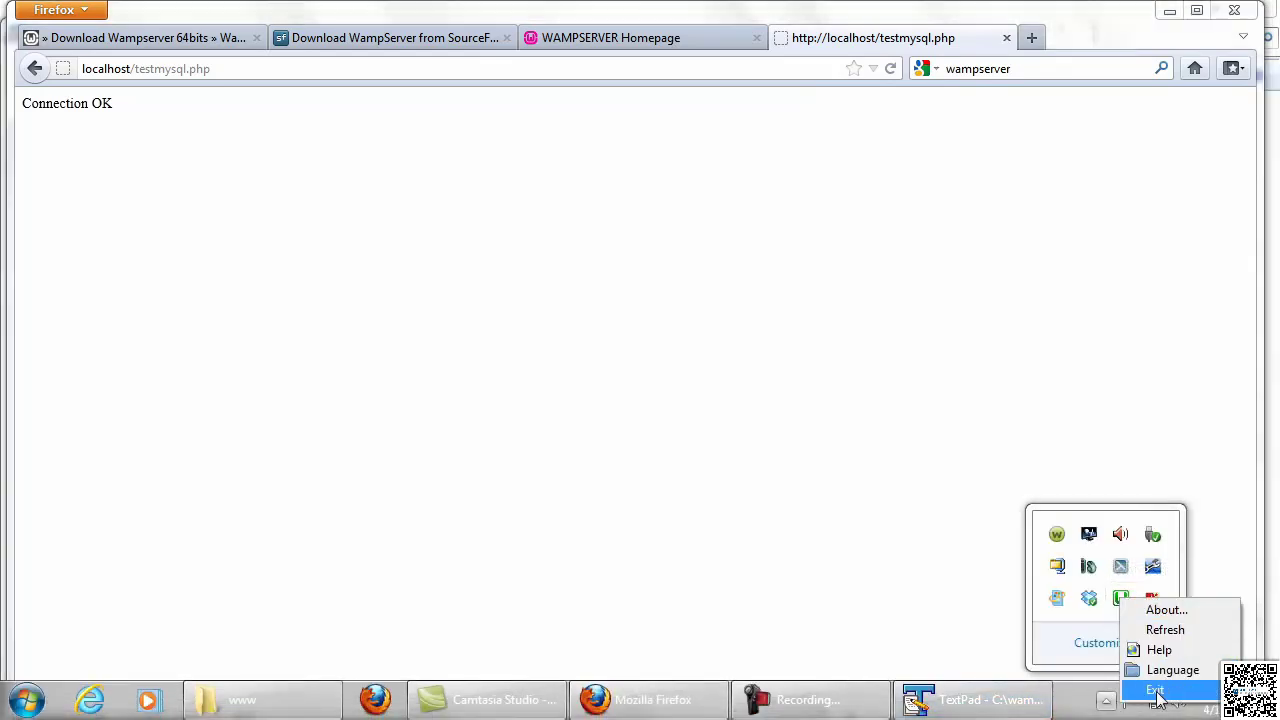
{"action": "left_click", "coordinate": [1156, 692]}
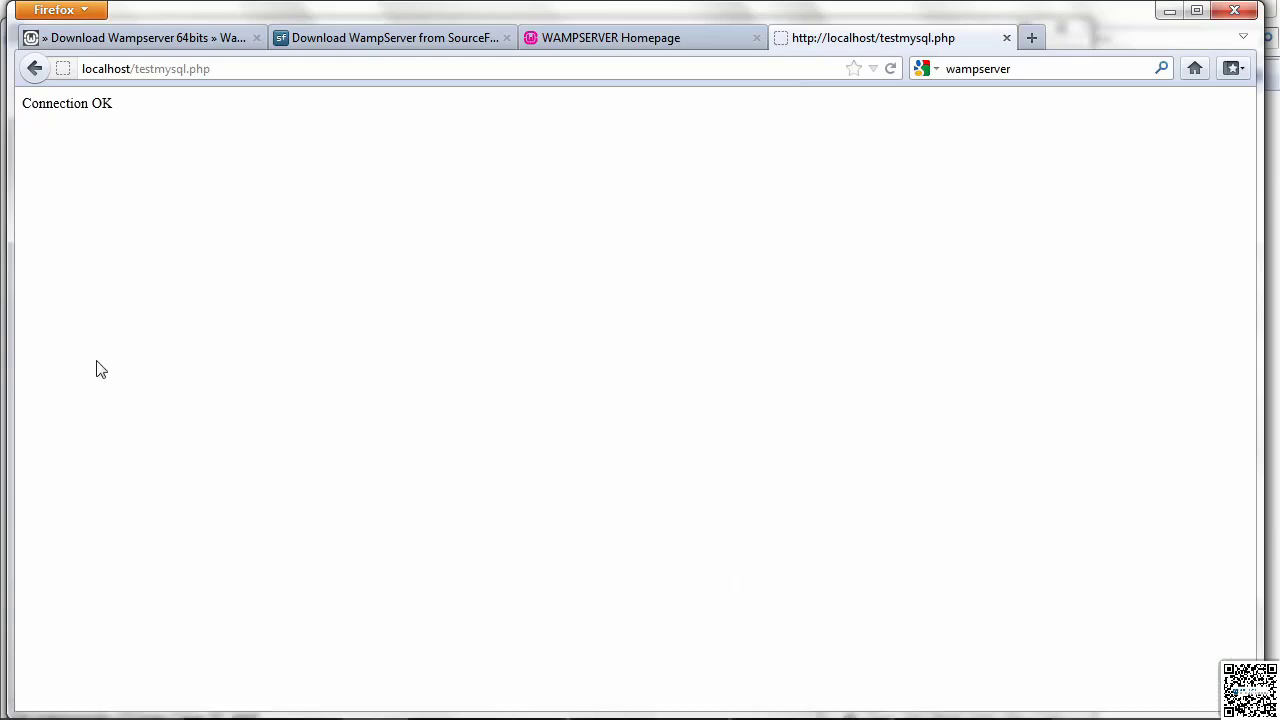
Step: Start WampServer again from its folder in the installed programs list and check its notification-area icon
{"action": "left_click", "coordinate": [28, 703]}
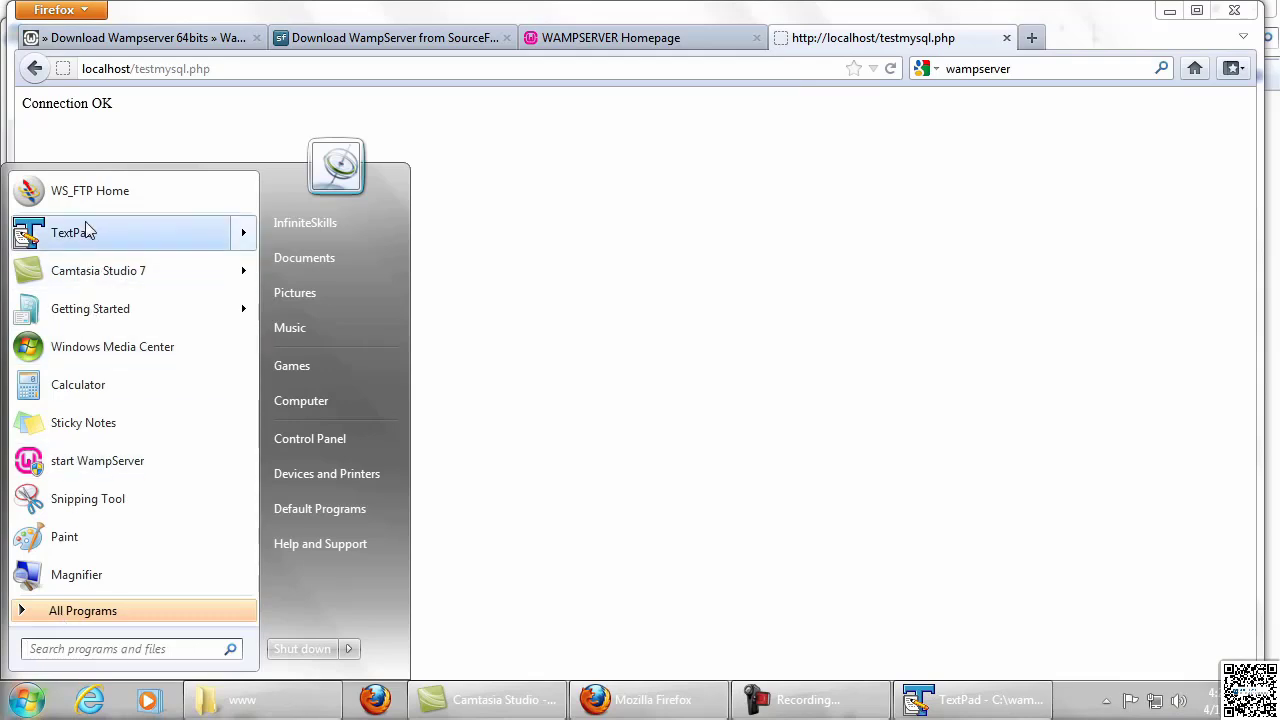
{"action": "left_click", "coordinate": [97, 610]}
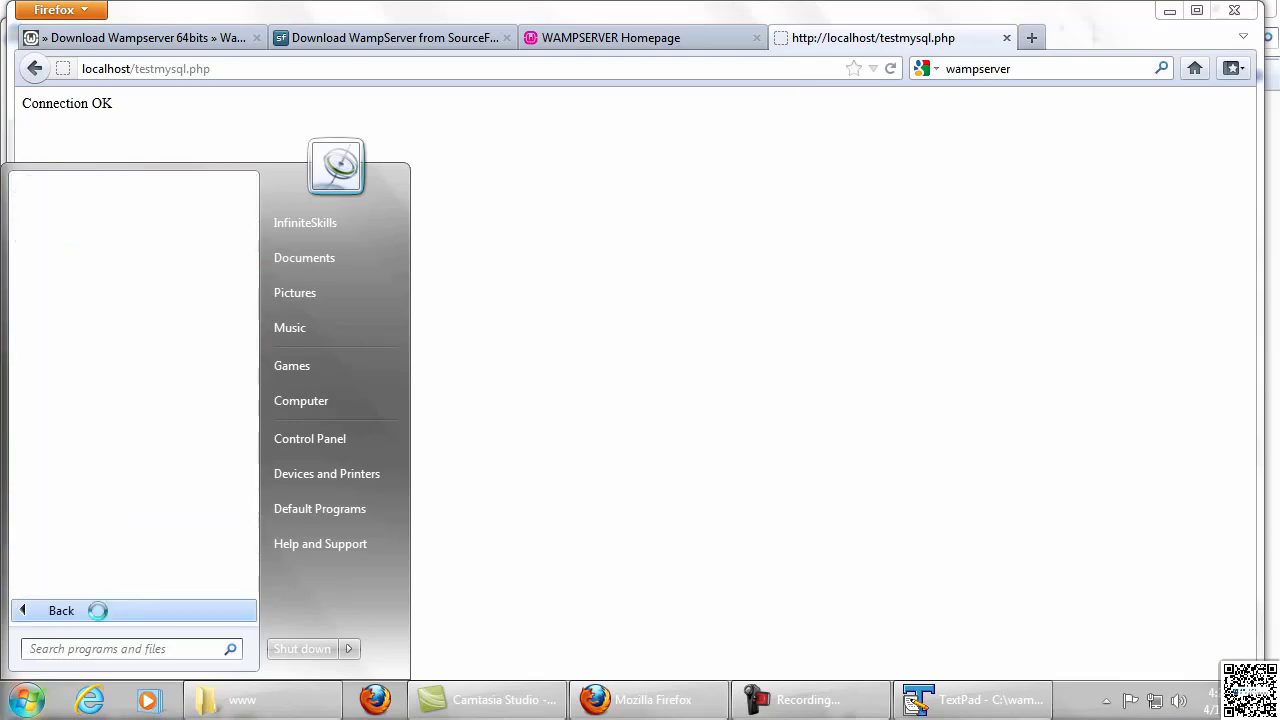
{"action": "left_click_drag", "start_coordinate": [255, 283], "coordinate": [246, 566]}
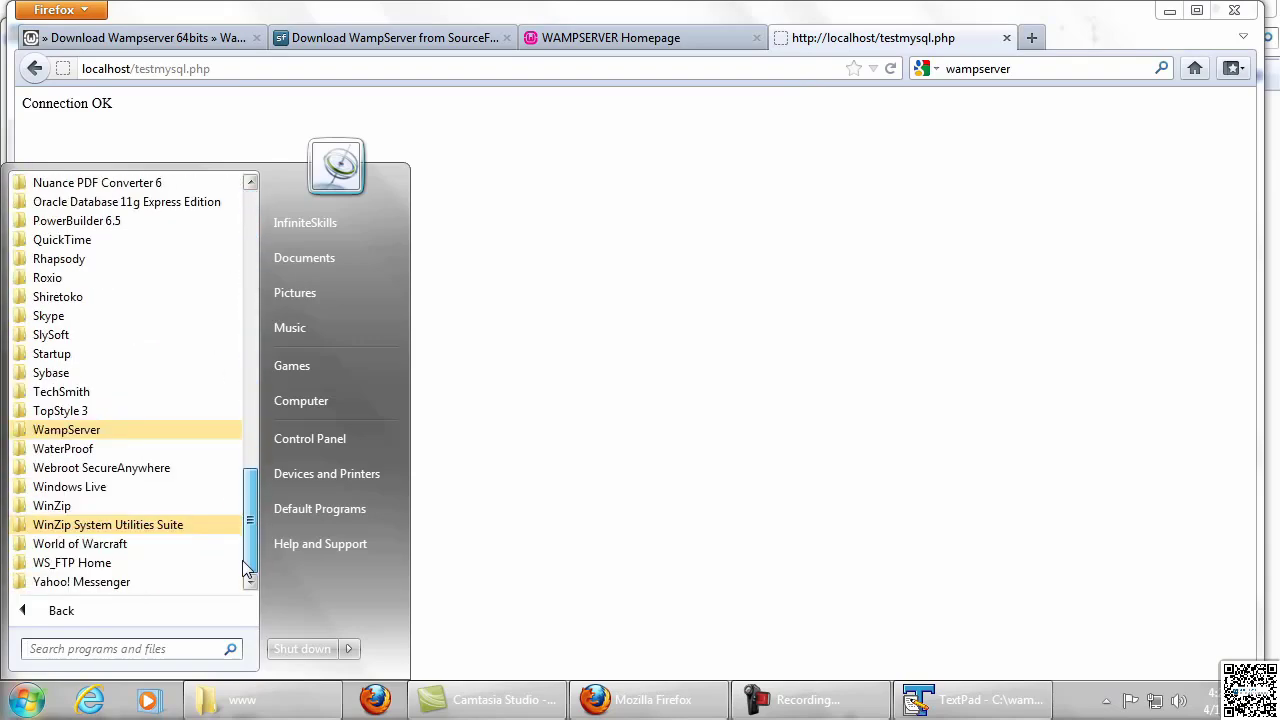
{"action": "left_click", "coordinate": [88, 432]}
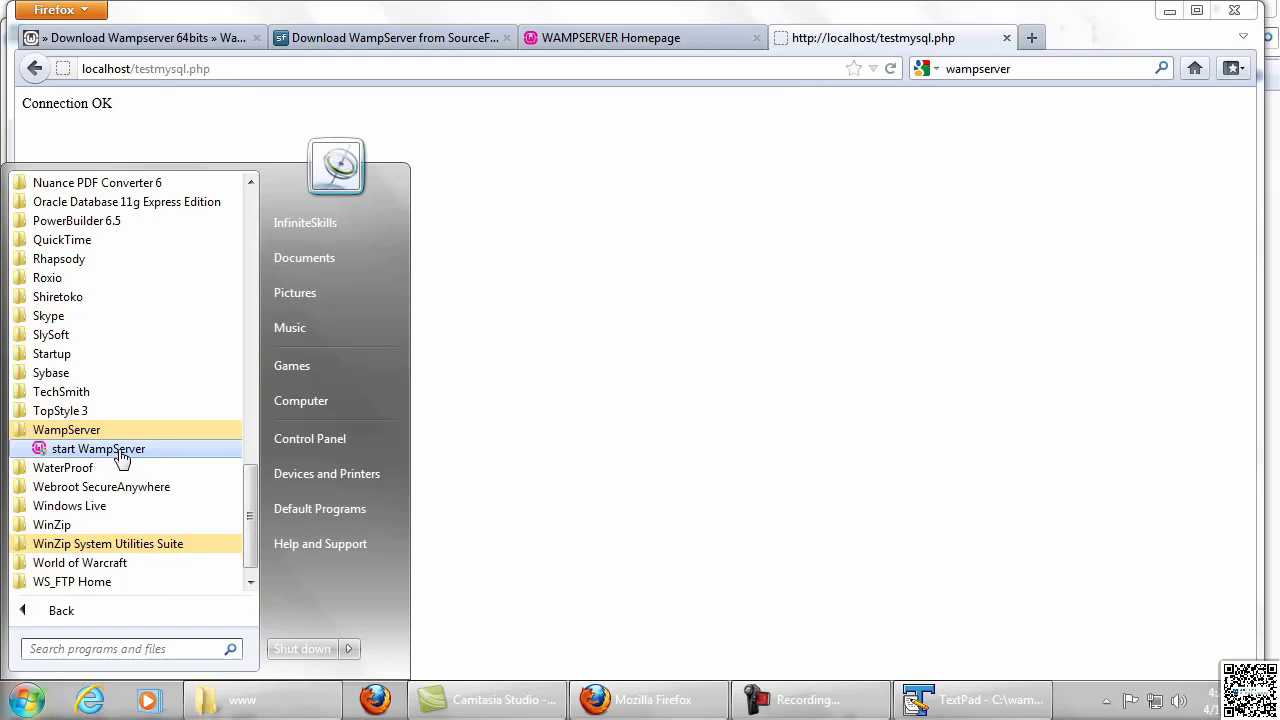
{"action": "left_click", "coordinate": [121, 452]}
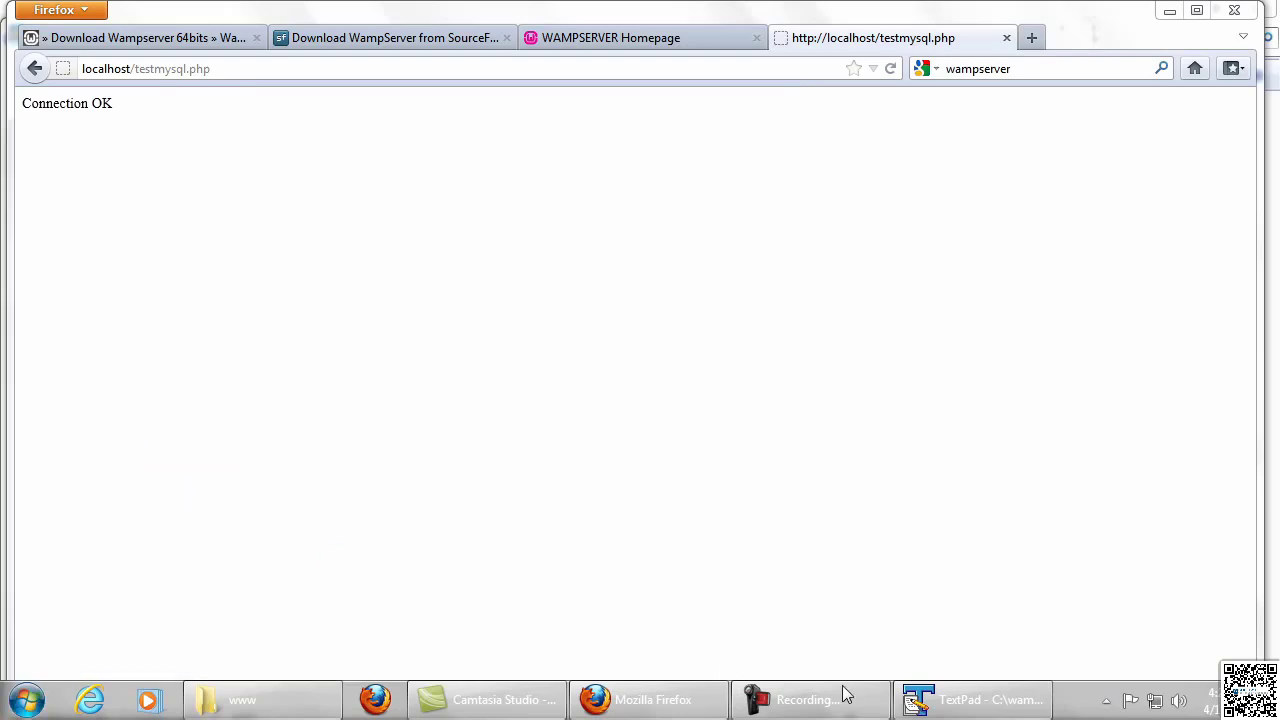
{"action": "left_click", "coordinate": [1107, 702]}
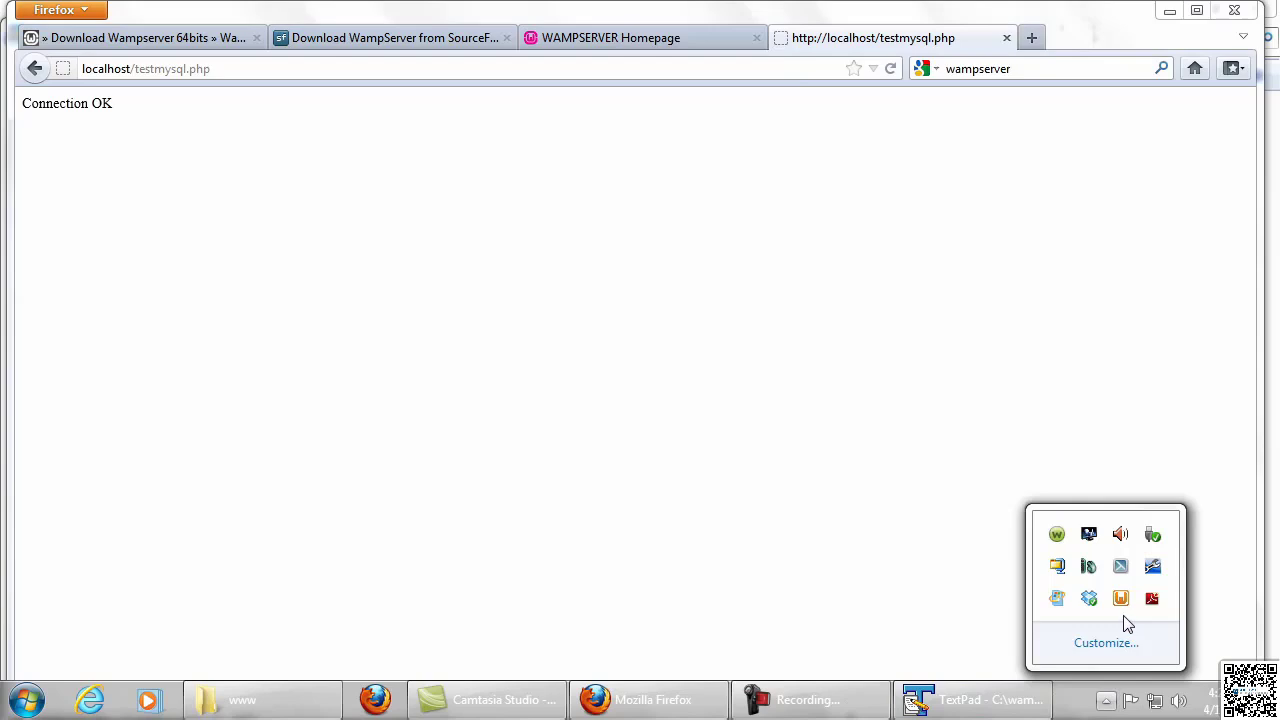
{"action": "left_click", "coordinate": [868, 598]}
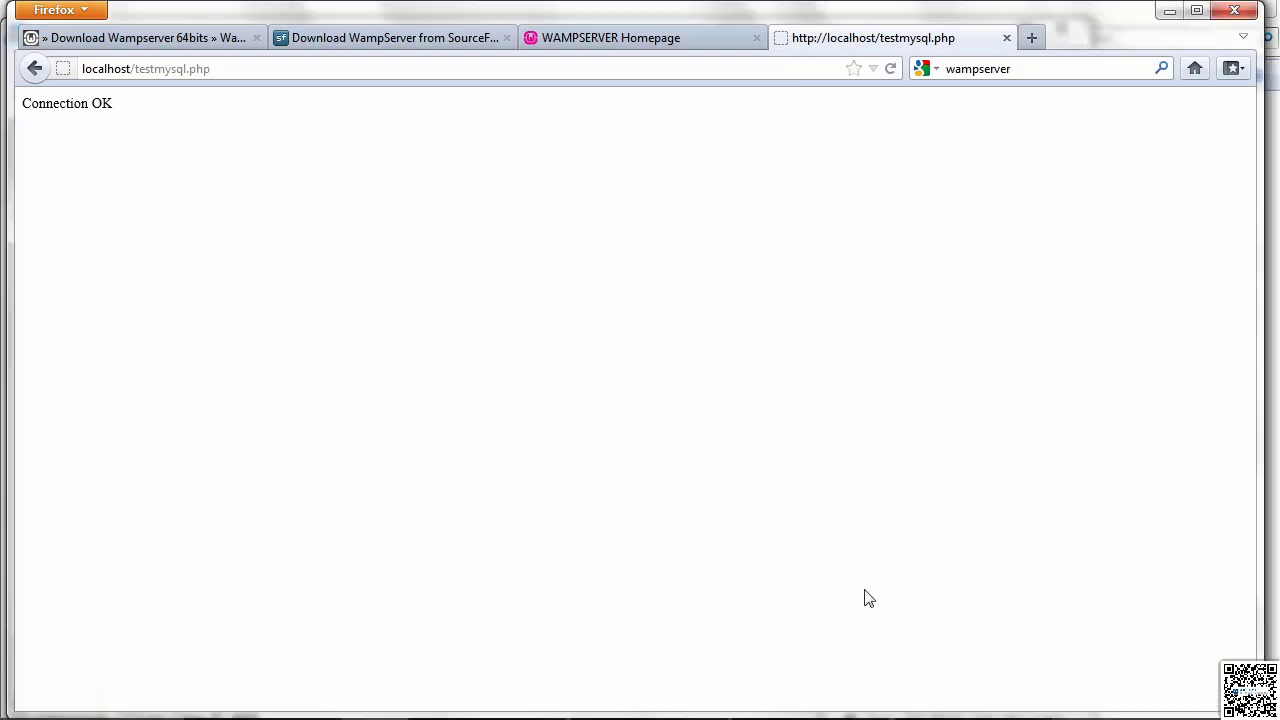